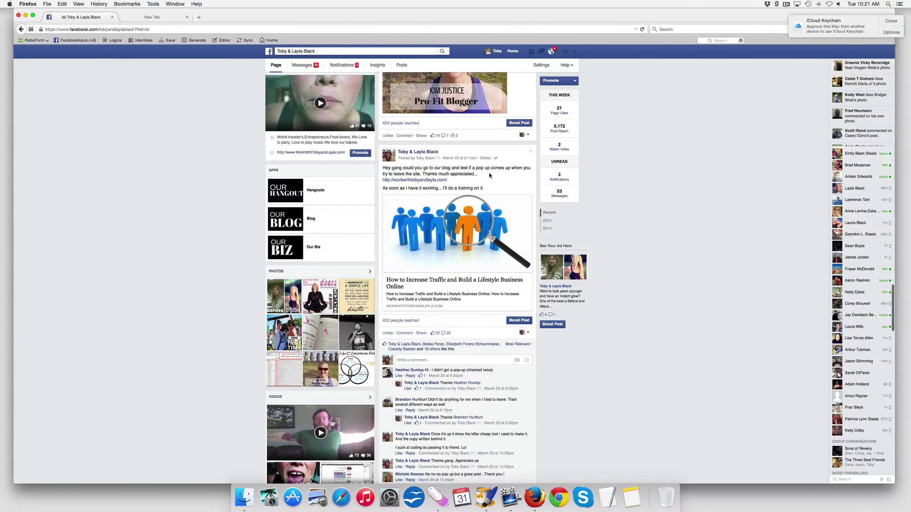
{"action": "scroll", "coordinate": [487, 173], "scroll_direction": "down", "scroll_amount": 1}
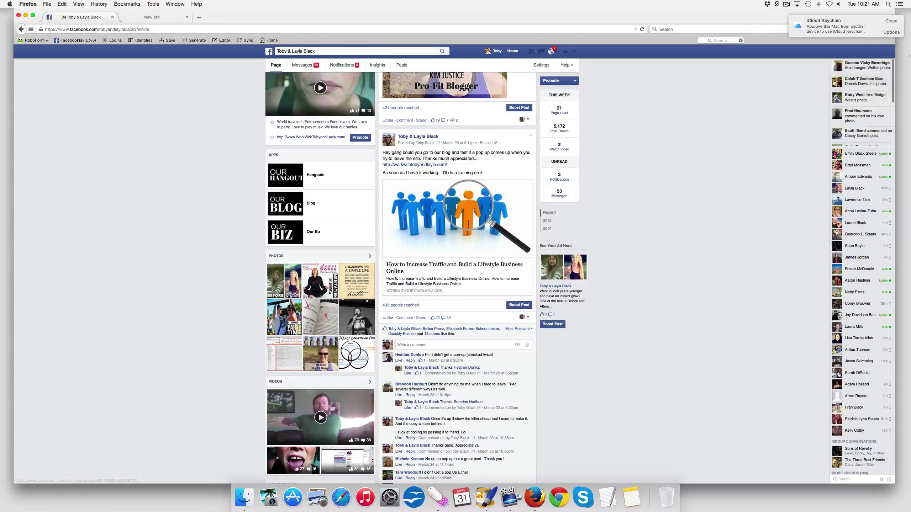
- Read the post requesting a blog exit pop-up test and close the iCloud Keychain notification
{"action": "left_click", "coordinate": [890, 22]}
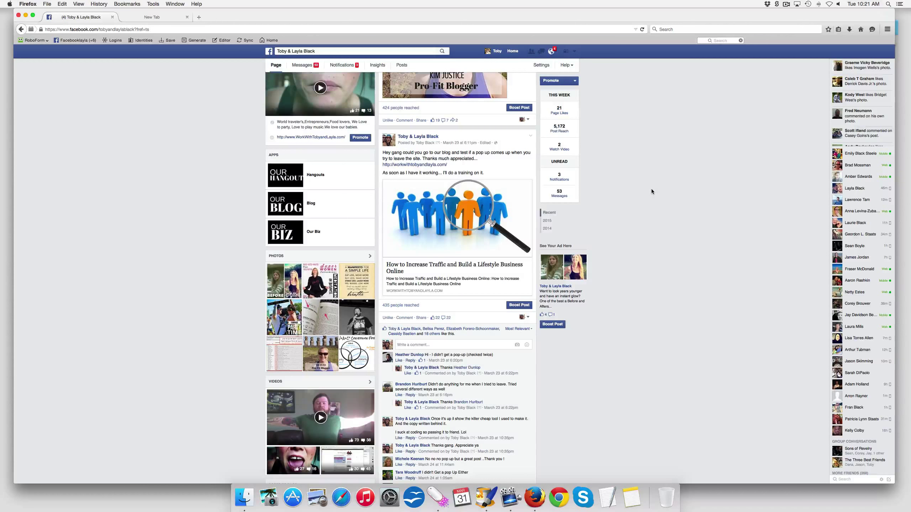
- Load workwithtobyandlayla.com in a new tab and scroll through its posts
{"action": "left_click", "coordinate": [157, 16]}
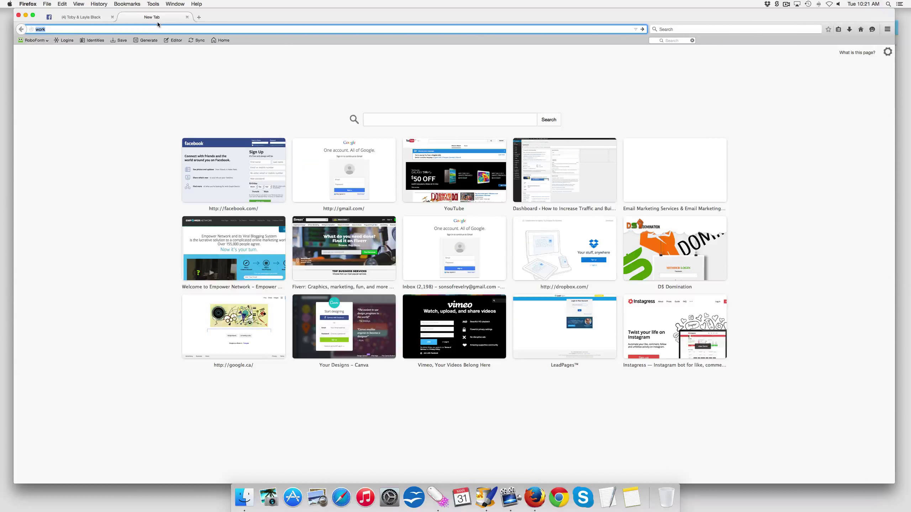
{"action": "key", "text": "Down"}
{"action": "key", "text": "Return"}
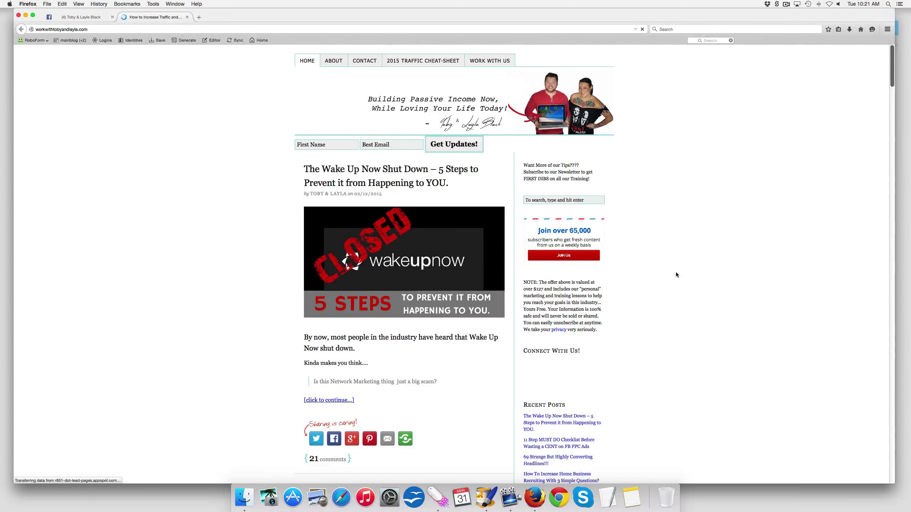
{"action": "scroll", "coordinate": [677, 274], "scroll_direction": "down", "scroll_amount": 15}
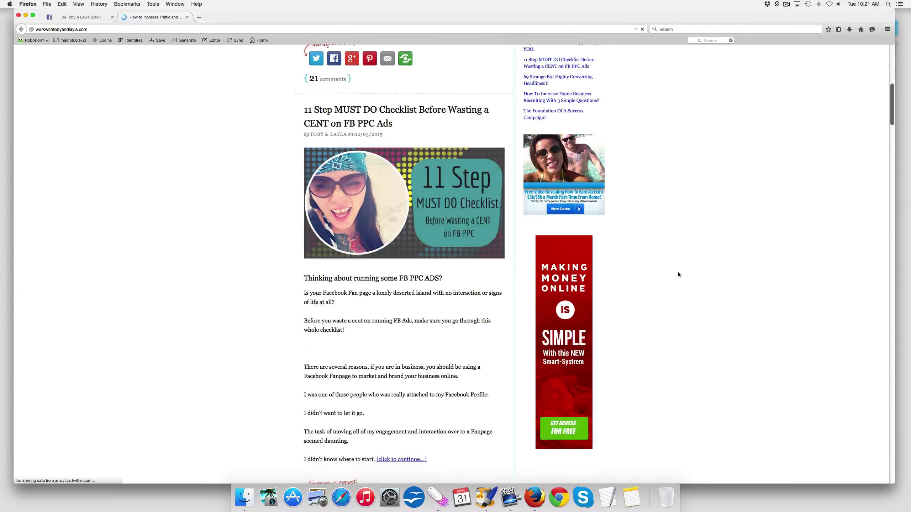
{"action": "scroll", "coordinate": [678, 273], "scroll_direction": "down", "scroll_amount": 10}
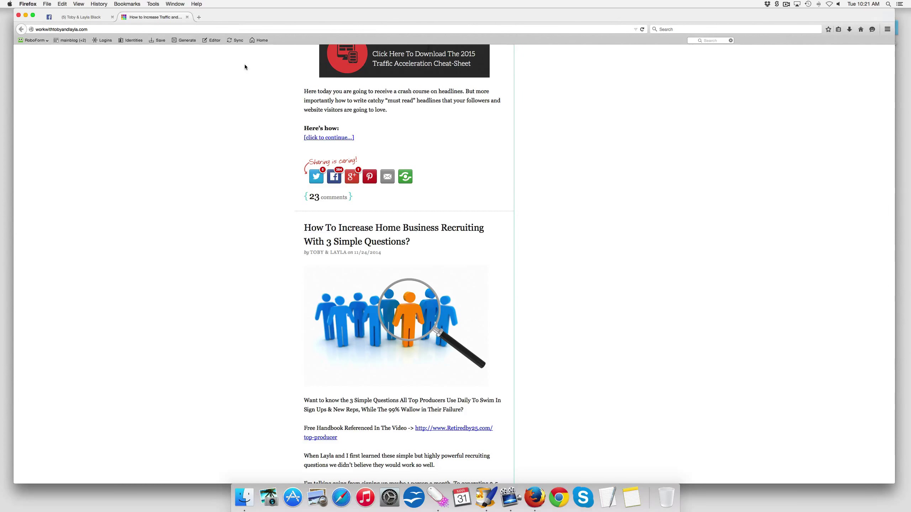
{"action": "scroll", "coordinate": [238, 67], "scroll_direction": "up", "scroll_amount": 1}
{"action": "scroll", "coordinate": [538, 151], "scroll_direction": "up", "scroll_amount": 3}
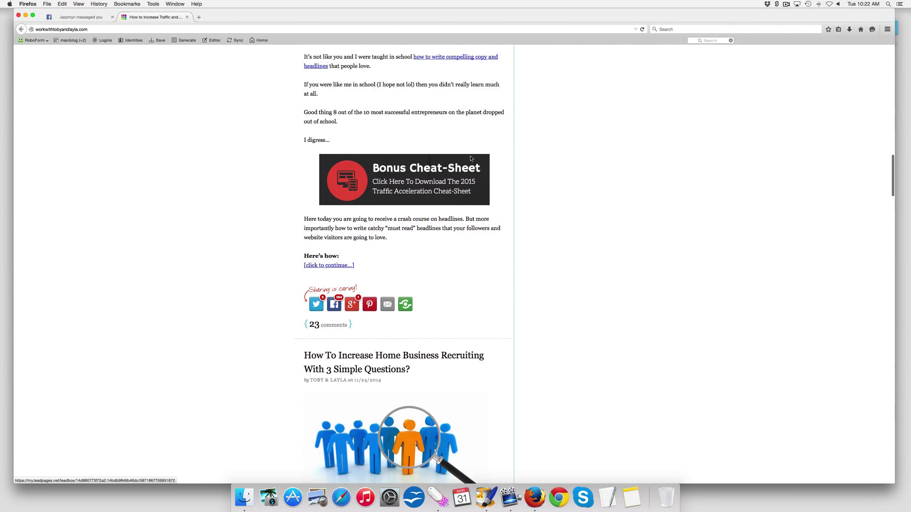
{"action": "scroll", "coordinate": [630, 187], "scroll_direction": "down", "scroll_amount": 4}
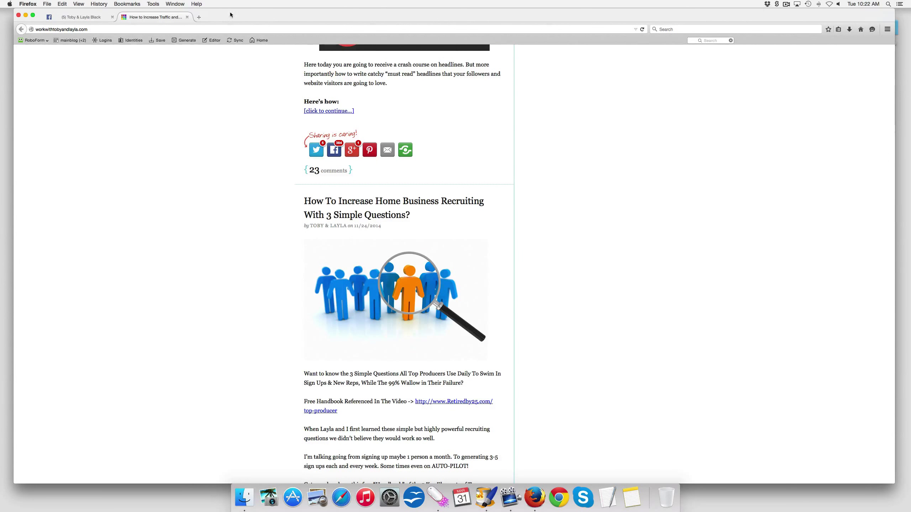
- Open the Exit Mist sign-in page with the saved RoboForm login
{"action": "left_click", "coordinate": [199, 17]}
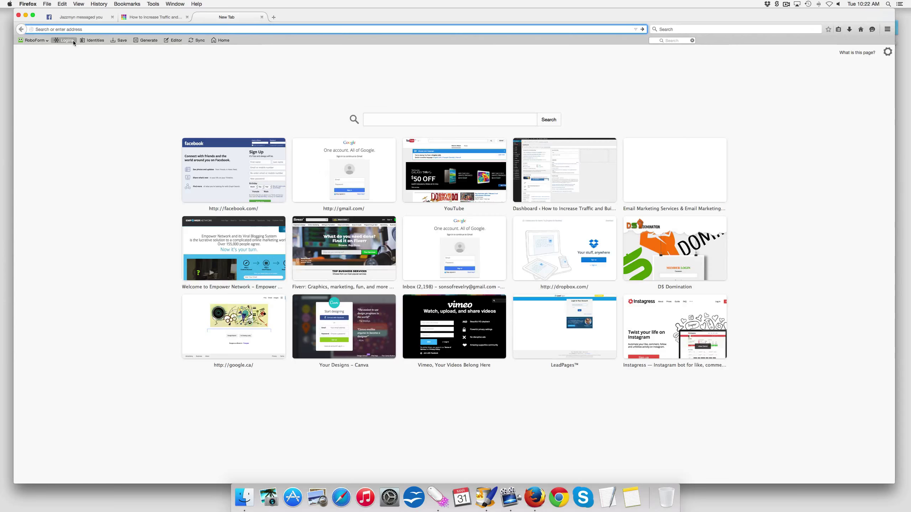
{"action": "left_click", "coordinate": [150, 18]}
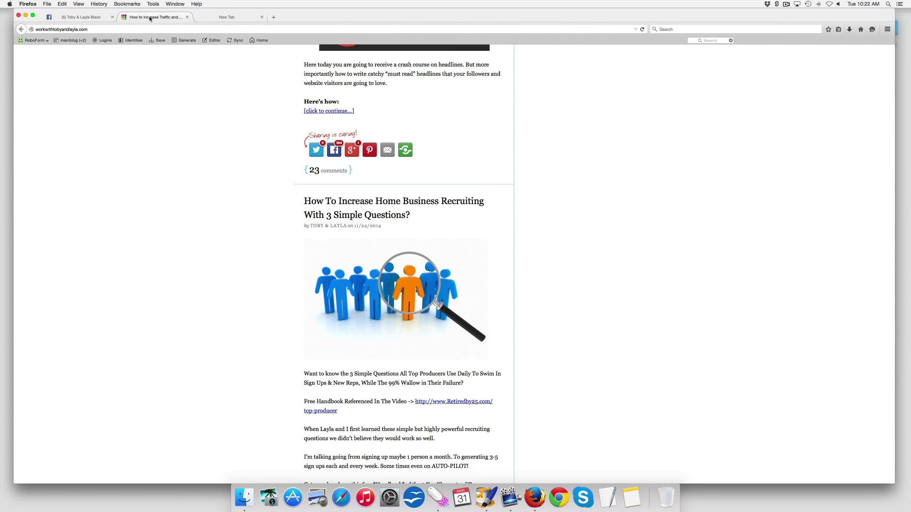
{"action": "left_click", "coordinate": [102, 41]}
- Sign in, open the 69 Social Headlines Pop Up stats for workwithtobyandlayla.com, and preview it
{"action": "left_click", "coordinate": [257, 127]}
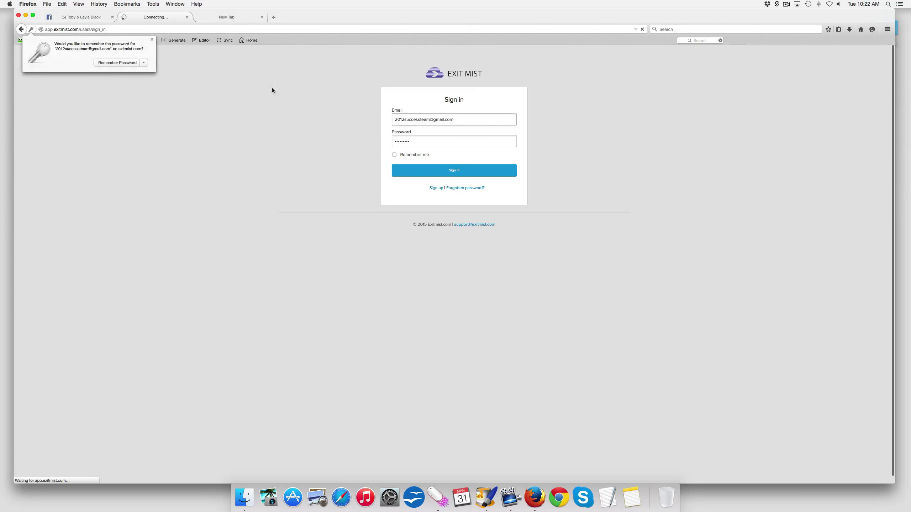
{"action": "left_click", "coordinate": [122, 62]}
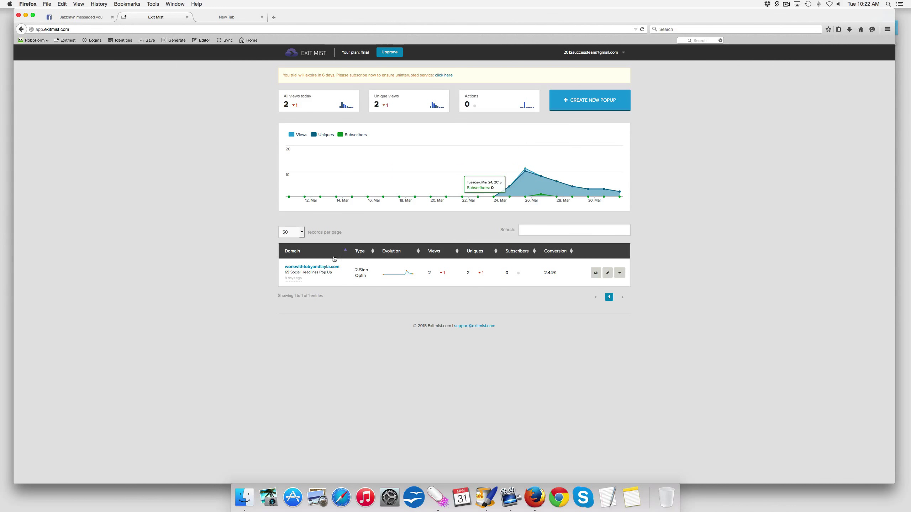
{"action": "left_click", "coordinate": [312, 267]}
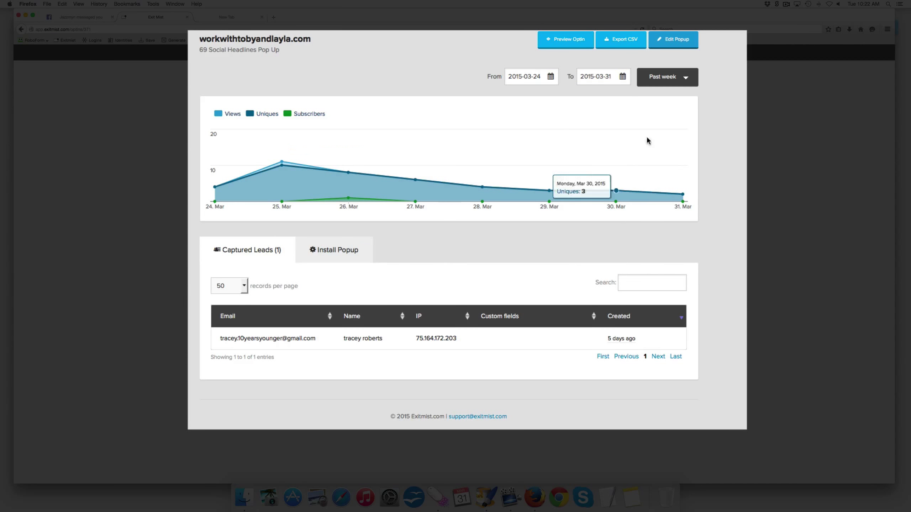
{"action": "left_click", "coordinate": [575, 40]}
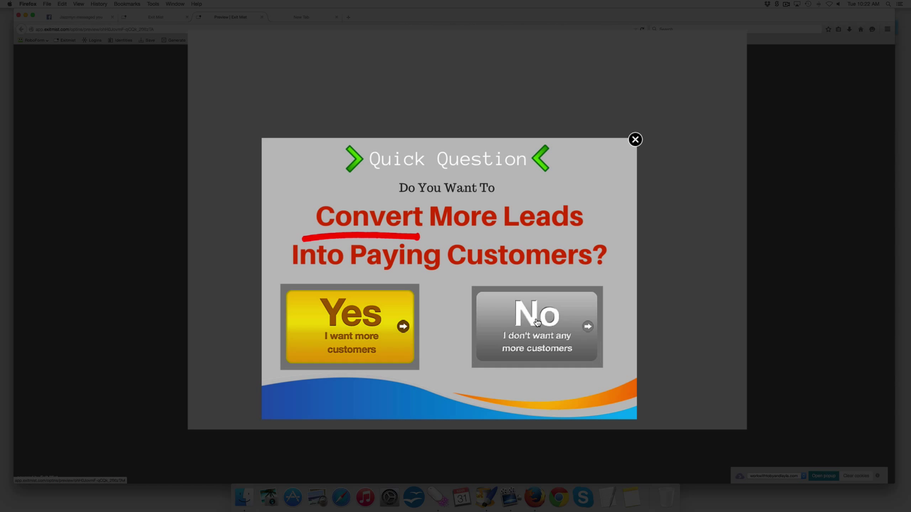
- Answer Yes to reach the opt-in slide, trigger the empty-name error, then open the blog in a new tab
{"action": "left_click", "coordinate": [341, 324]}
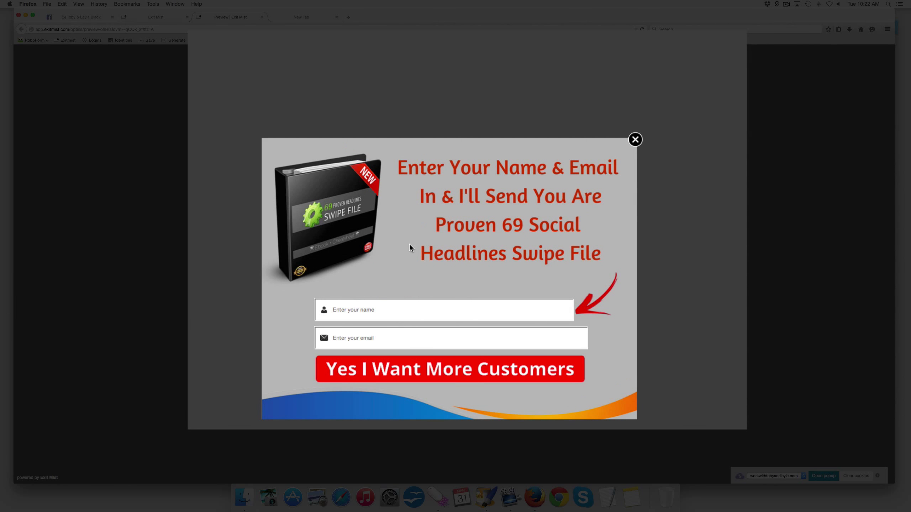
{"action": "left_click", "coordinate": [380, 339]}
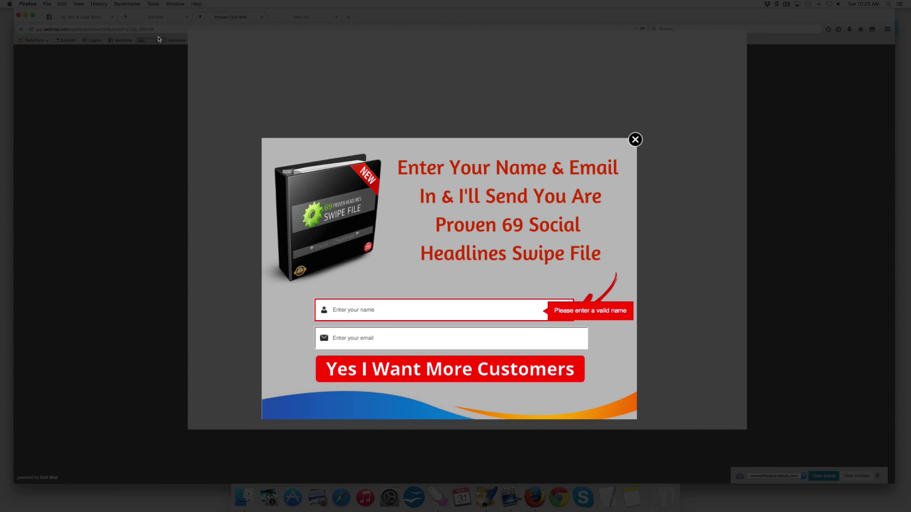
{"action": "left_click", "coordinate": [293, 19]}
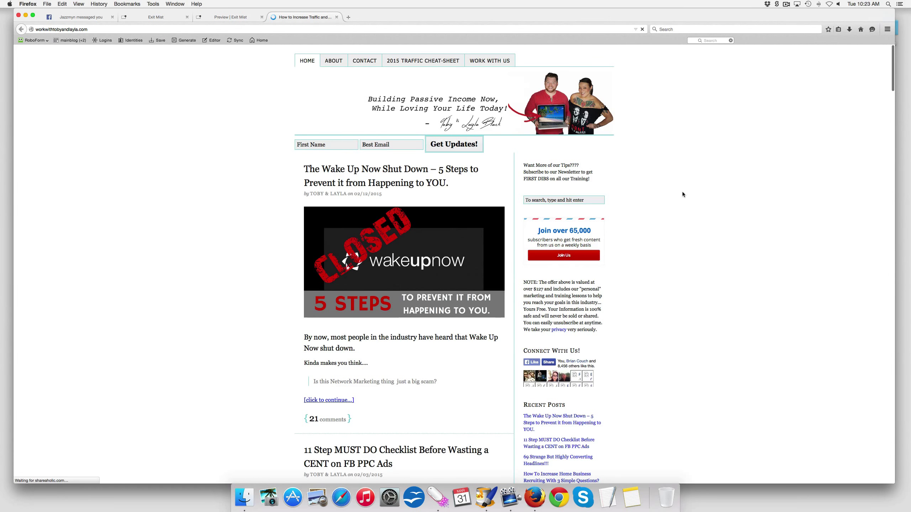
- Scroll through the blog homepage past the Wake Up Now, 11 Step checklist and headlines posts
{"action": "scroll", "coordinate": [683, 197], "scroll_direction": "down", "scroll_amount": 5}
{"action": "scroll", "coordinate": [682, 200], "scroll_direction": "down", "scroll_amount": 6}
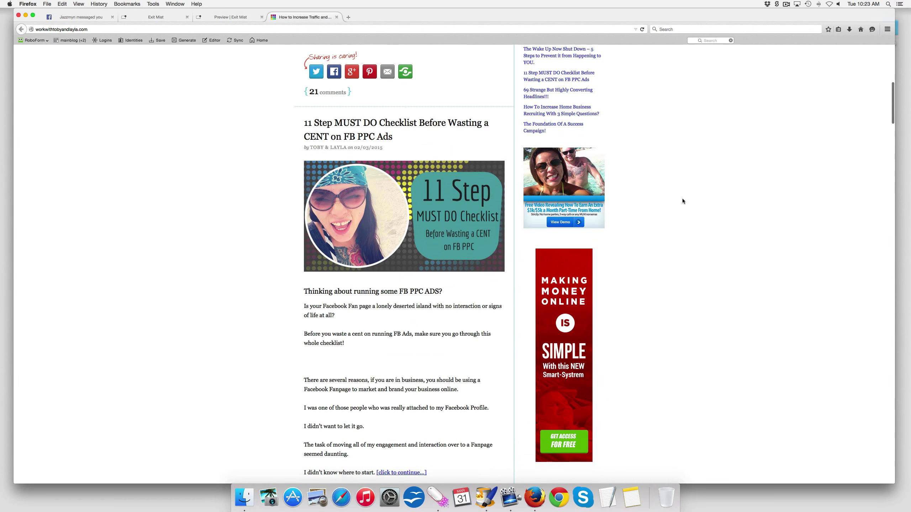
{"action": "scroll", "coordinate": [683, 200], "scroll_direction": "down", "scroll_amount": 4}
{"action": "scroll", "coordinate": [683, 200], "scroll_direction": "down", "scroll_amount": 15}
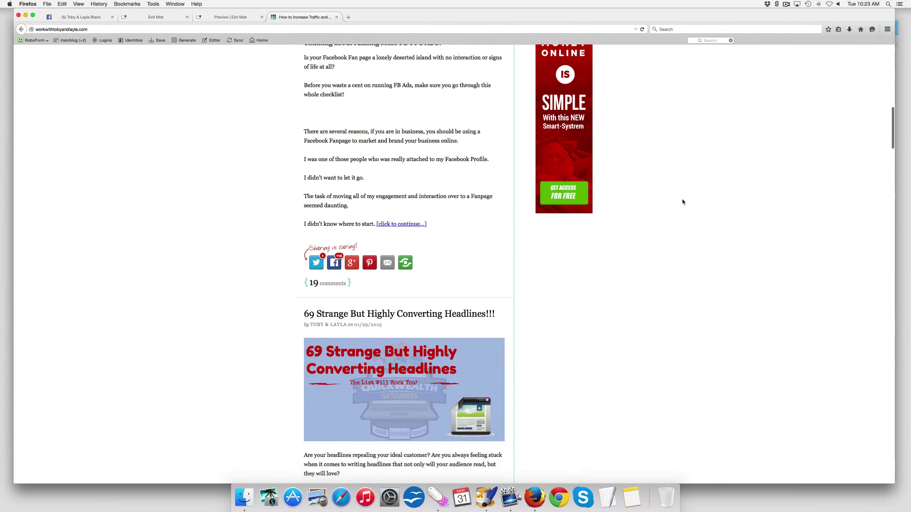
{"action": "scroll", "coordinate": [683, 203], "scroll_direction": "down", "scroll_amount": 7}
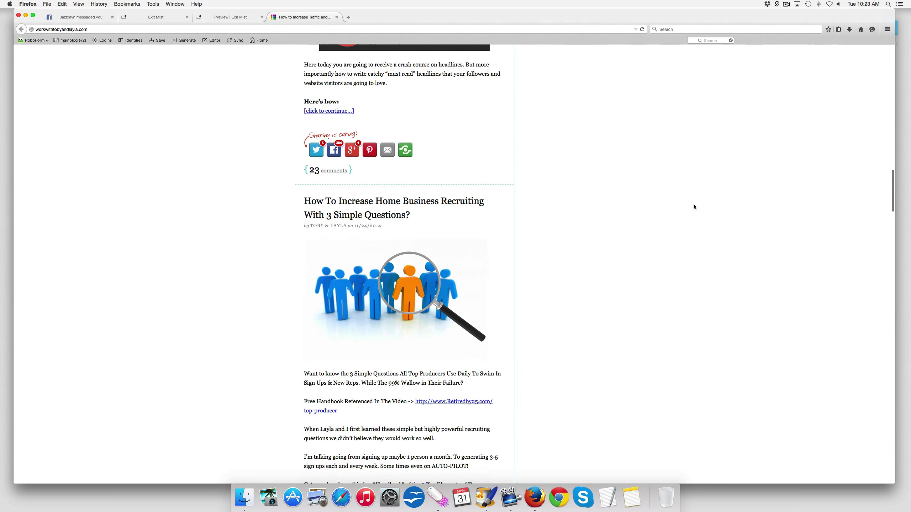
{"action": "scroll", "coordinate": [694, 204], "scroll_direction": "down", "scroll_amount": 8}
{"action": "scroll", "coordinate": [691, 206], "scroll_direction": "up", "scroll_amount": 20}
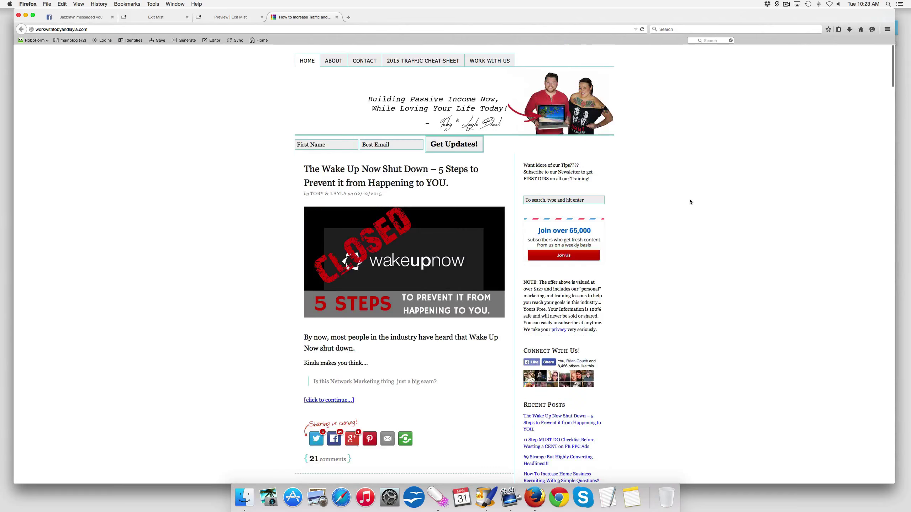
{"action": "scroll", "coordinate": [689, 199], "scroll_direction": "down", "scroll_amount": 4}
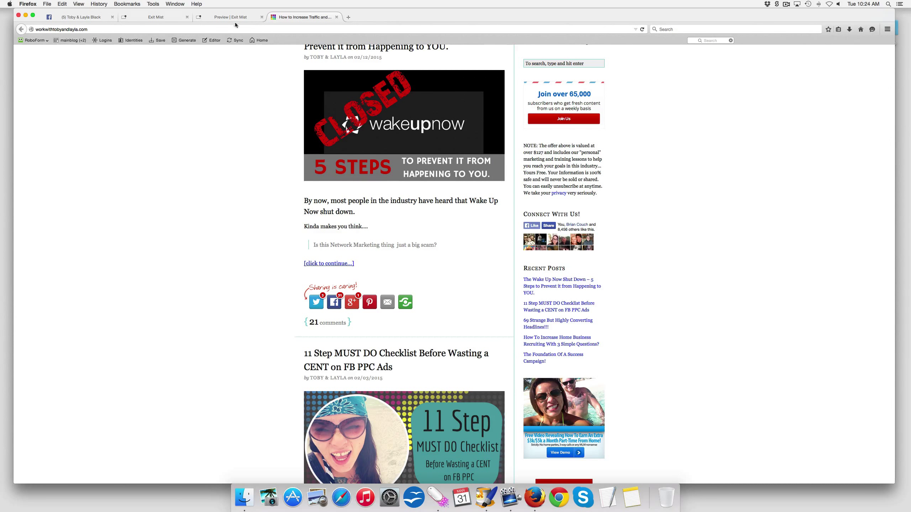
- Create a 2-Step Optin popup for chooseafreelife.com with campaign name 'Main Blog'
{"action": "left_click", "coordinate": [171, 18]}
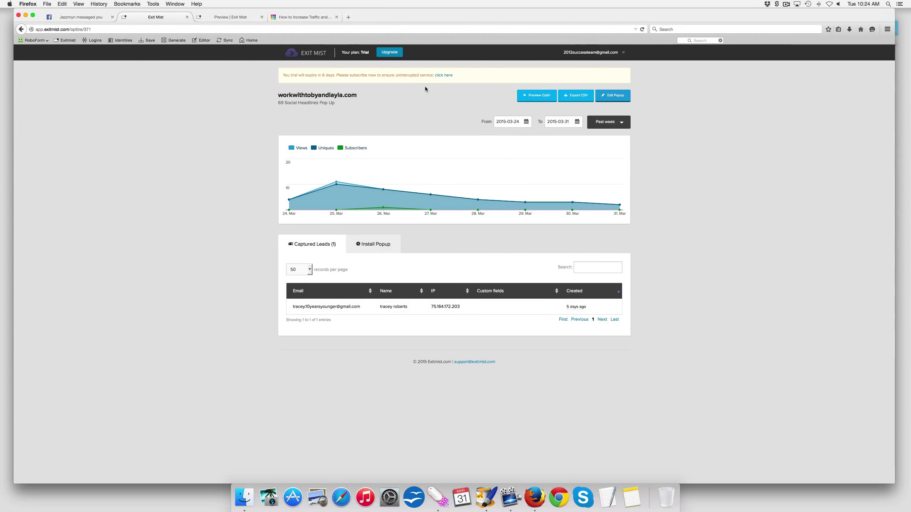
{"action": "left_click", "coordinate": [313, 53]}
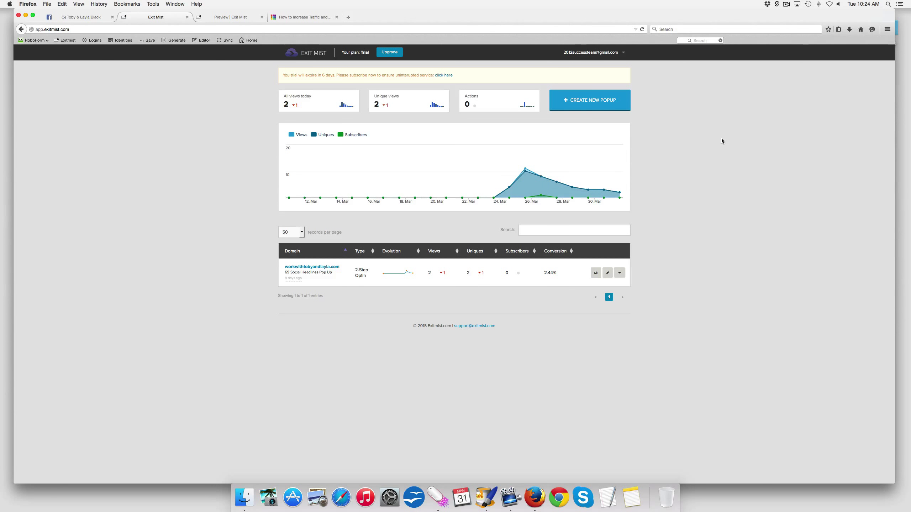
{"action": "left_click", "coordinate": [591, 102]}
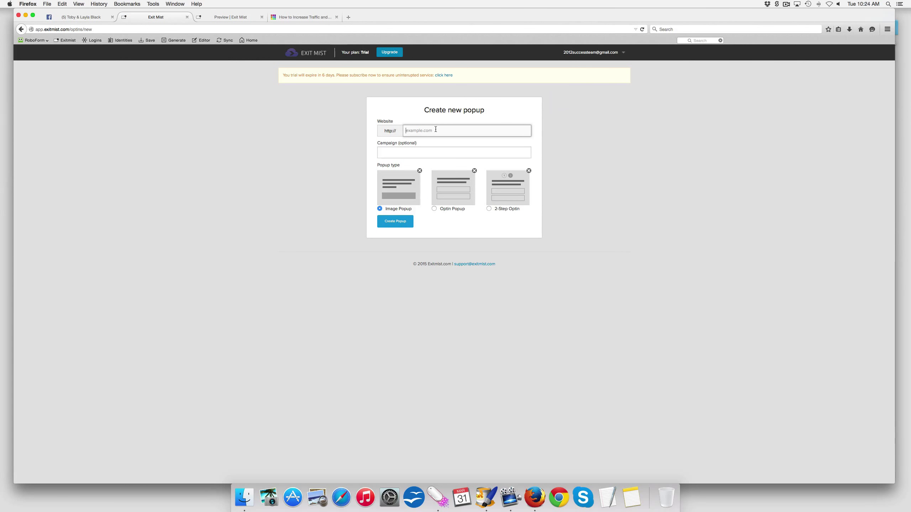
{"action": "type", "text": "chooseafreelife.com"}
{"action": "left_click", "coordinate": [442, 150]}
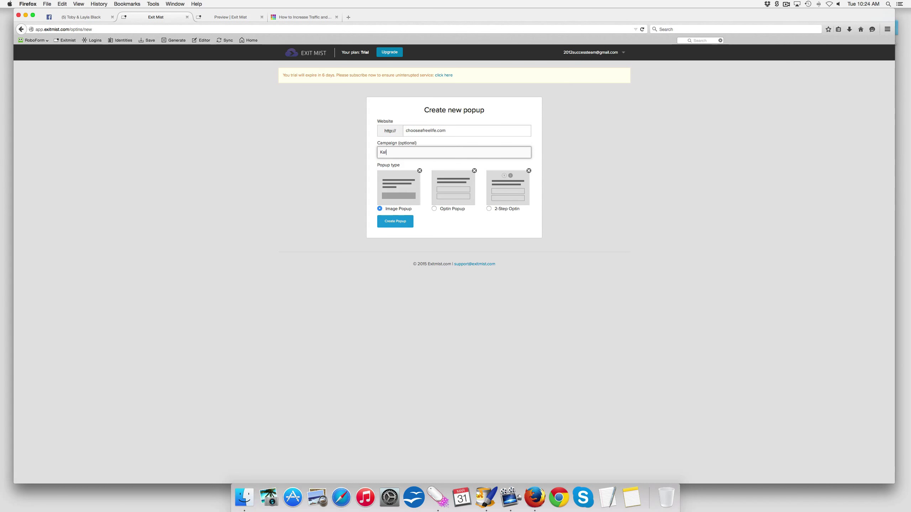
{"action": "type", "text": "Main Blog"}
{"action": "left_click", "coordinate": [434, 208]}
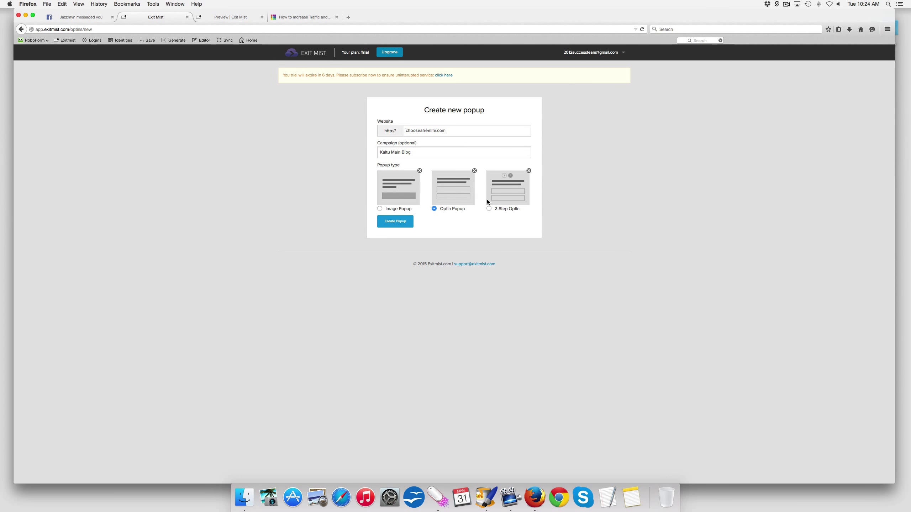
{"action": "left_click", "coordinate": [489, 208]}
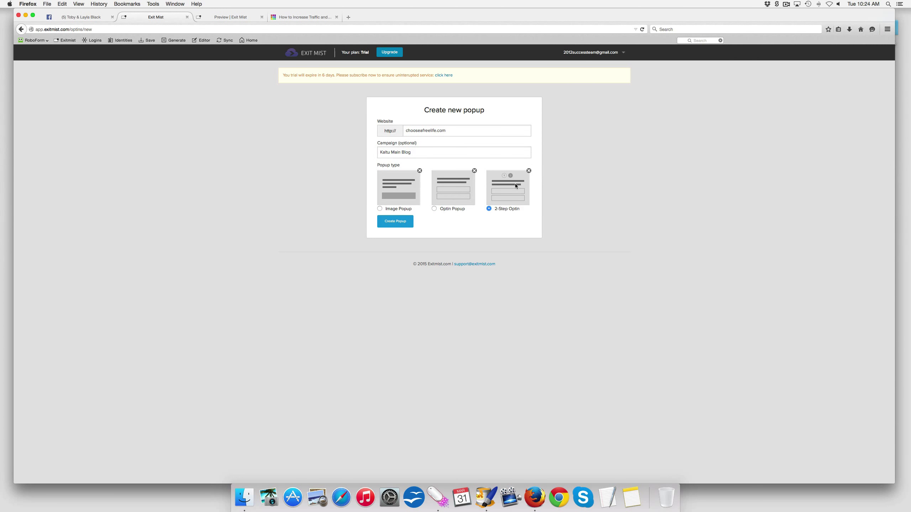
{"action": "left_click", "coordinate": [388, 221]}
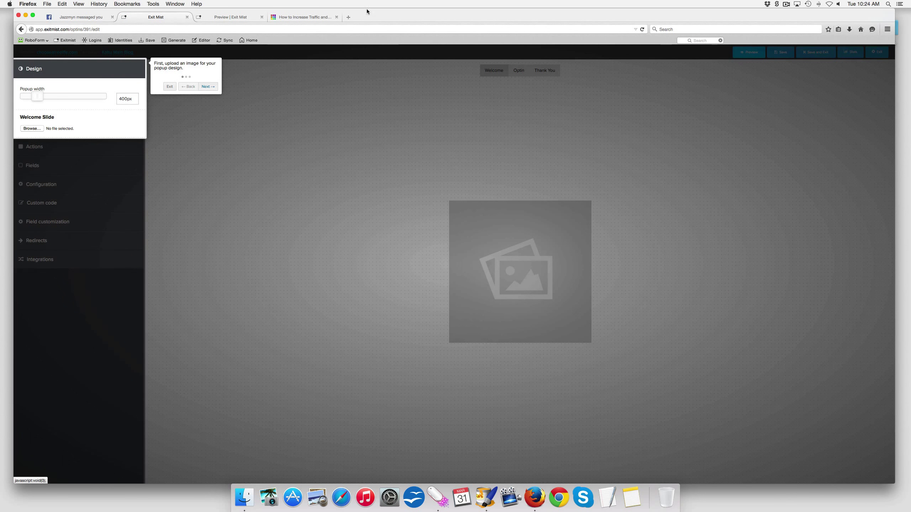
- Open canva.com in a new tab and scroll the Your Designs page
{"action": "left_click", "coordinate": [348, 17]}
{"action": "type", "text": "canva.com"}
{"action": "key", "text": "Return"}
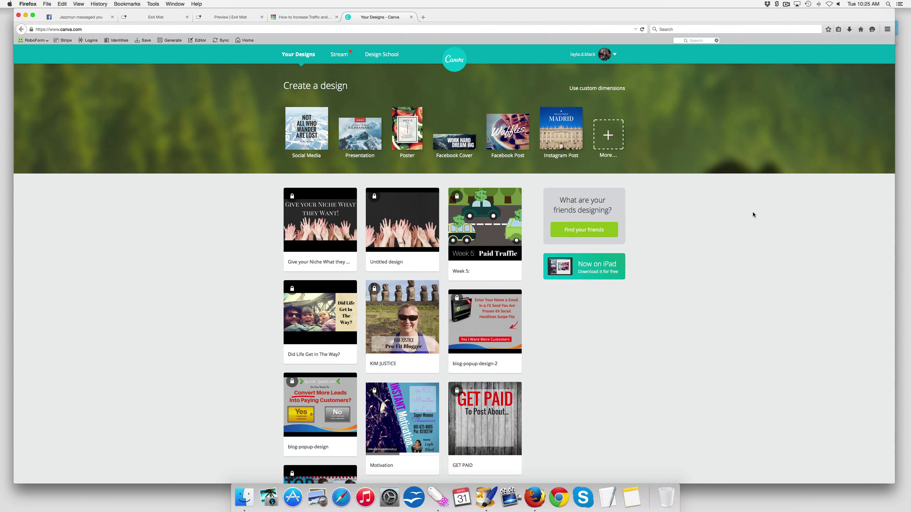
{"action": "scroll", "coordinate": [753, 212], "scroll_direction": "down", "scroll_amount": 3}
- Open blog-popup-design, the Quick Question graphic with Yes and No buttons, in Canva's editor
{"action": "mouse_move", "coordinate": [351, 315]}
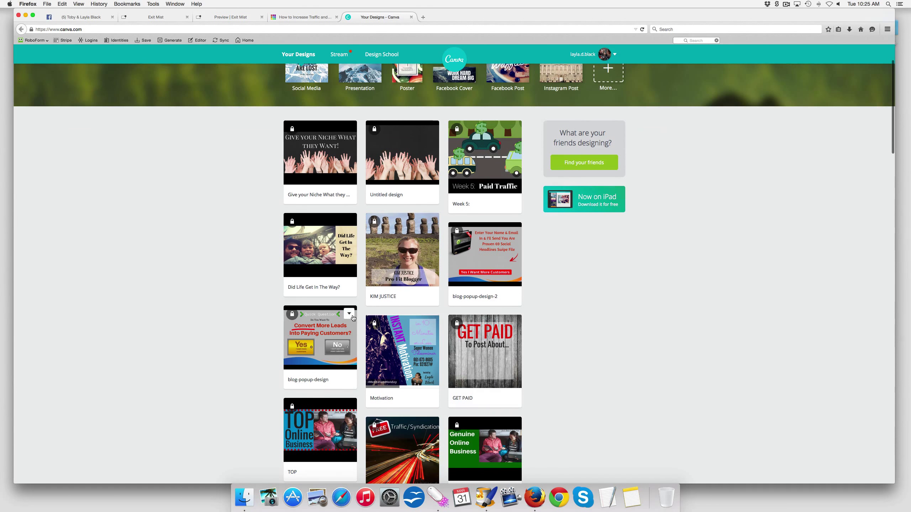
{"action": "left_click", "coordinate": [316, 322]}
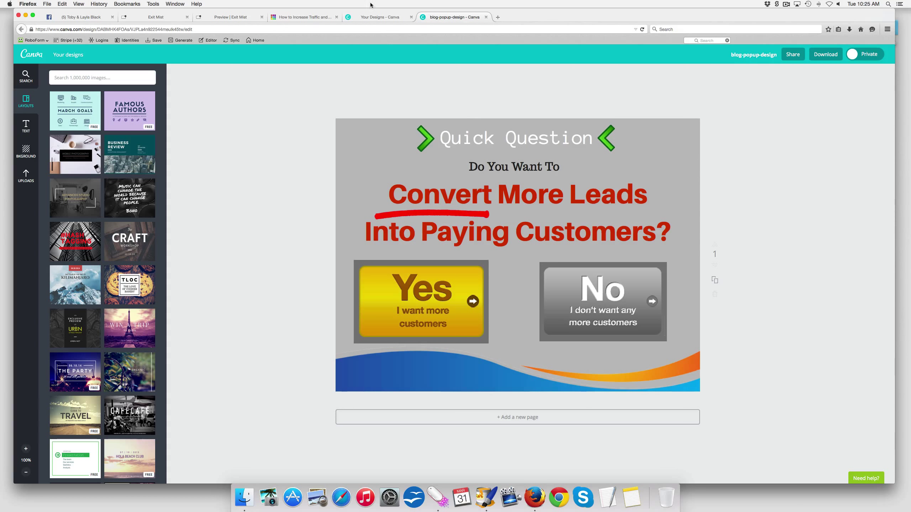
- Open blog-popup-design-2 beside the Quick Question design, then return to the Exit Mist popup editor
{"action": "left_click", "coordinate": [230, 17]}
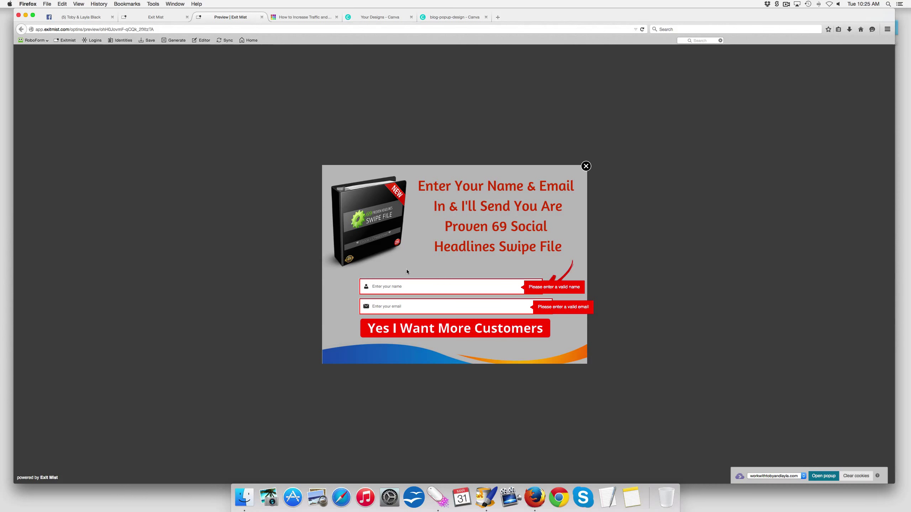
{"action": "left_click", "coordinate": [379, 17]}
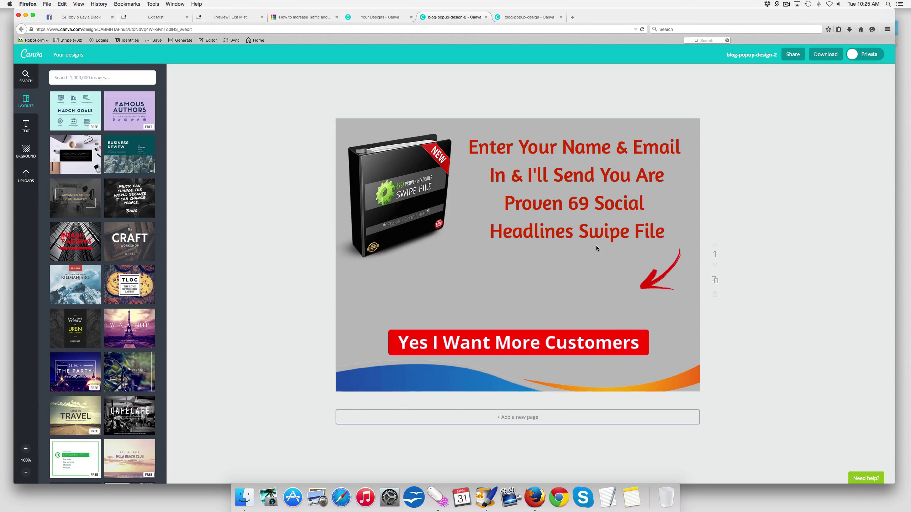
{"action": "left_click", "coordinate": [518, 19]}
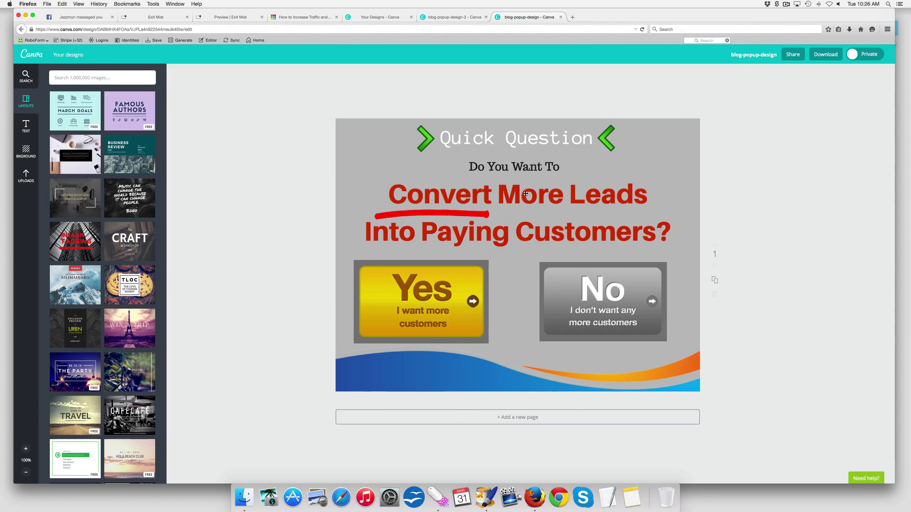
{"action": "key", "text": "ctrl+shift+Tab"}
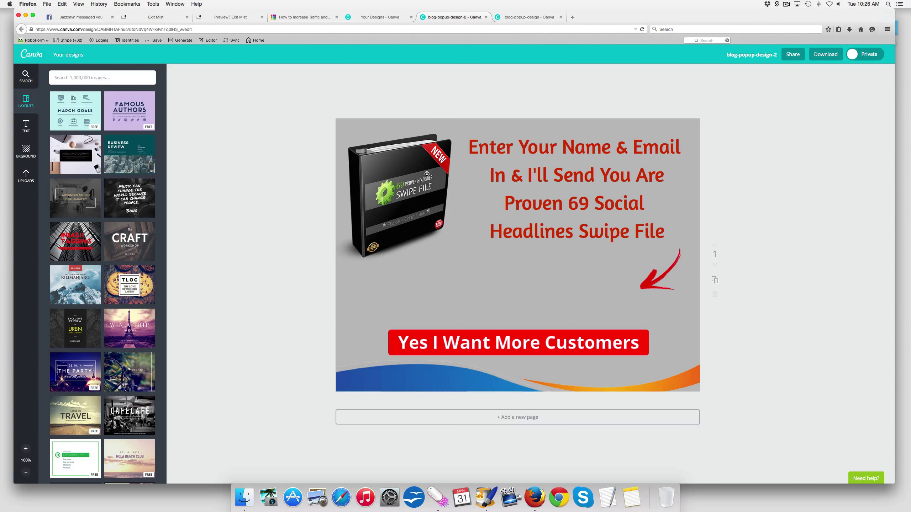
{"action": "left_click", "coordinate": [239, 19]}
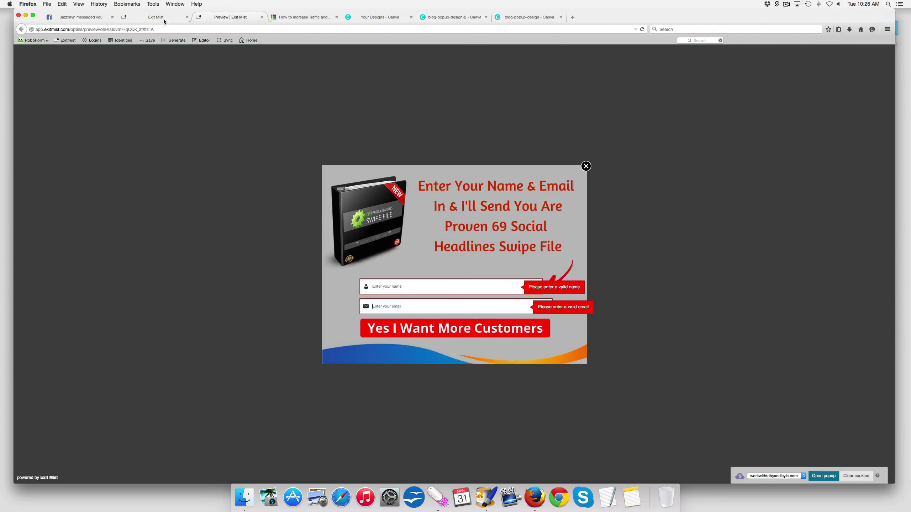
{"action": "left_click", "coordinate": [163, 18]}
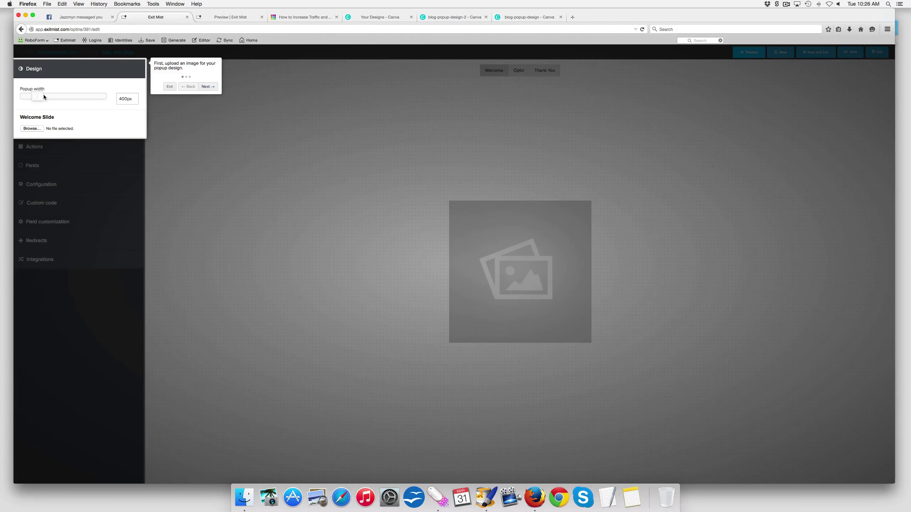
- Exit the guided tour and set the popup width to 602px in the Design settings
{"action": "left_click", "coordinate": [204, 86]}
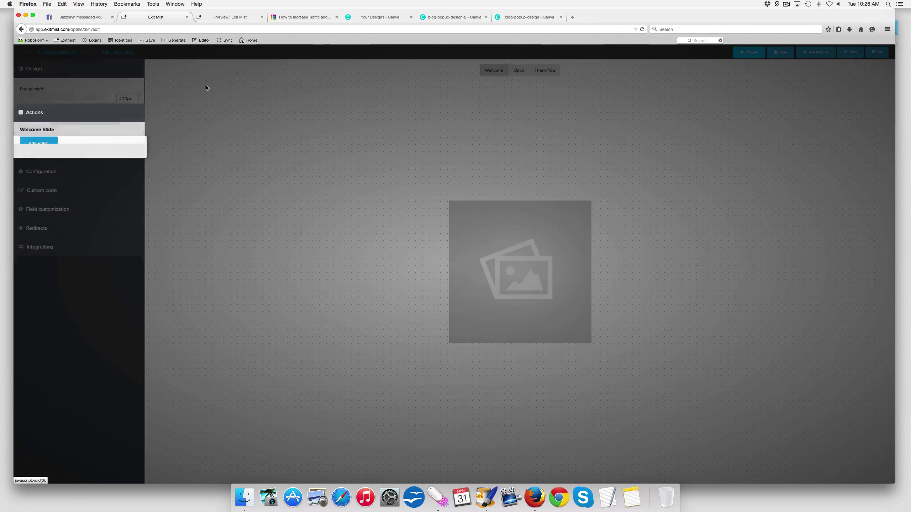
{"action": "left_click", "coordinate": [169, 105]}
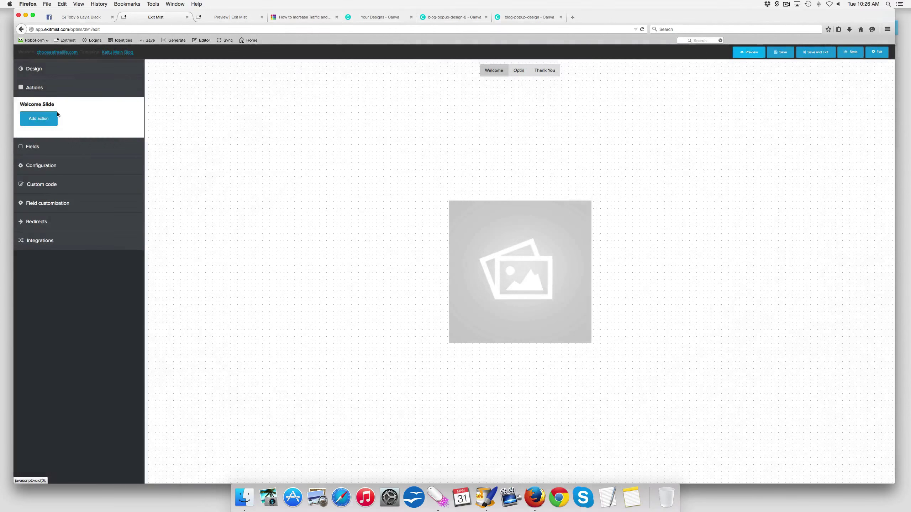
{"action": "left_click", "coordinate": [34, 69]}
{"action": "mouse_move", "coordinate": [49, 96]}
{"action": "left_mouse_down"}
{"action": "mouse_move", "coordinate": [90, 95]}
{"action": "mouse_move", "coordinate": [55, 104]}
{"action": "left_mouse_up"}
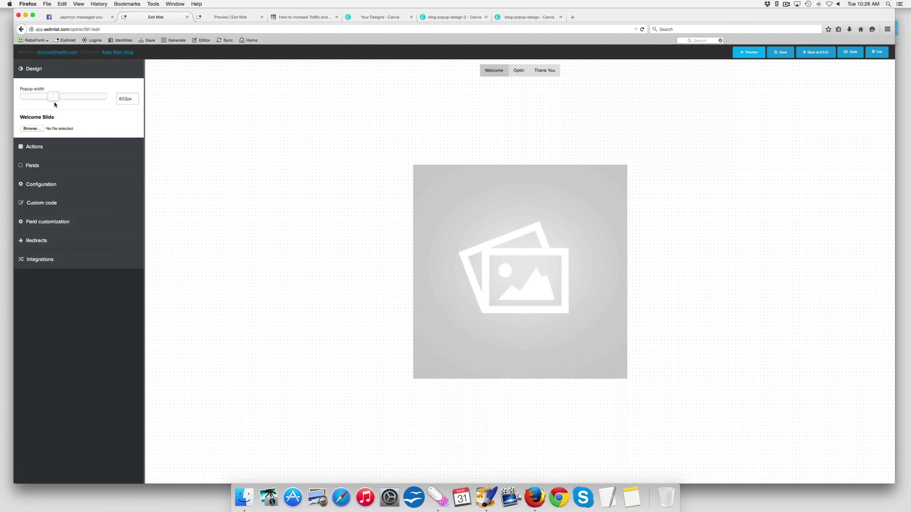
{"action": "left_click", "coordinate": [35, 130]}
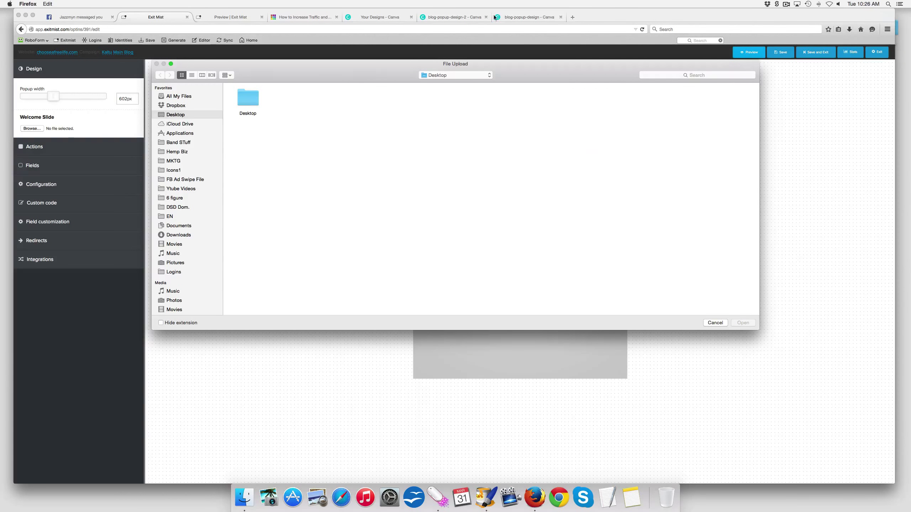
{"action": "left_click_drag", "start_coordinate": [418, 23], "coordinate": [427, 23]}
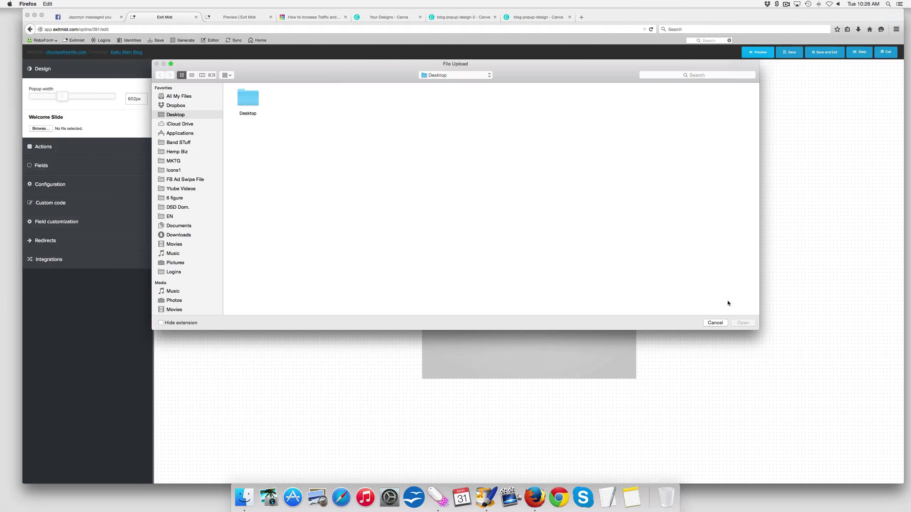
{"action": "left_click", "coordinate": [715, 323]}
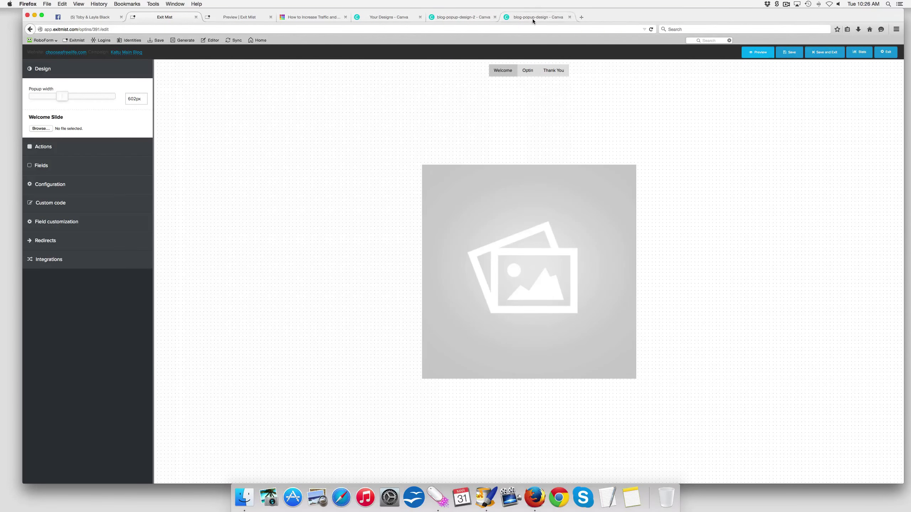
- Download blog-popup-design and blog-popup-design-2 from Canva as image files
{"action": "left_click", "coordinate": [533, 19]}
{"action": "left_click", "coordinate": [834, 54]}
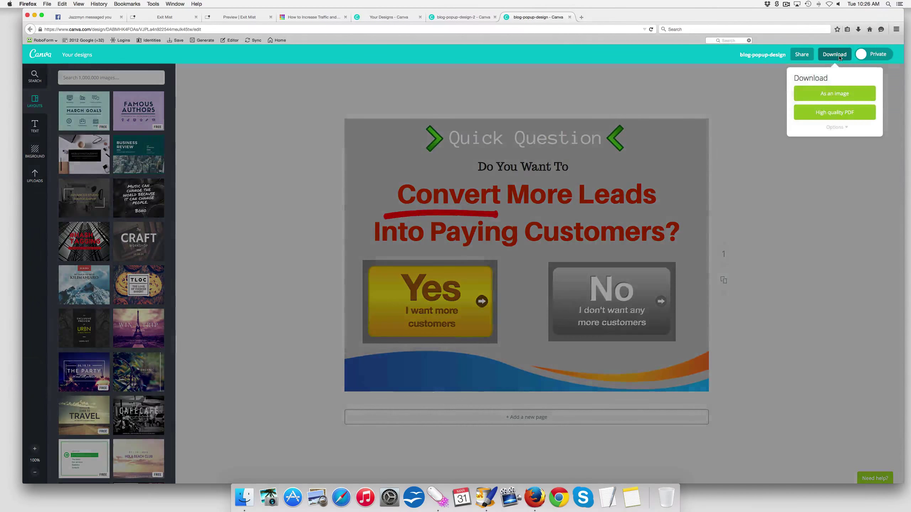
{"action": "left_click", "coordinate": [825, 92]}
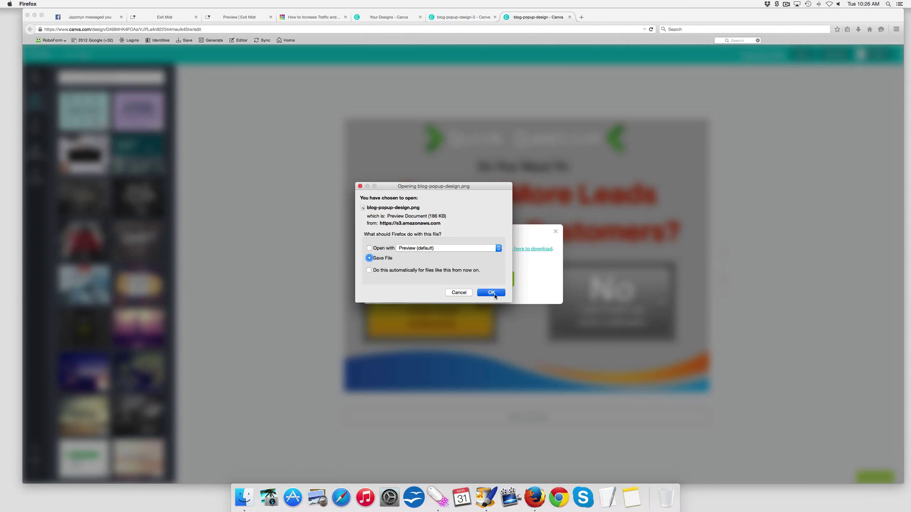
{"action": "left_click", "coordinate": [491, 293]}
{"action": "left_click", "coordinate": [473, 18]}
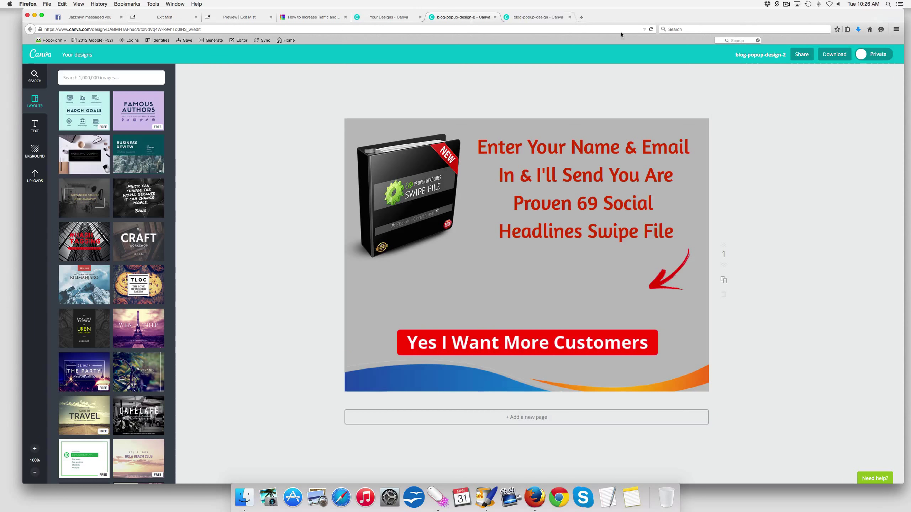
{"action": "left_click", "coordinate": [840, 57]}
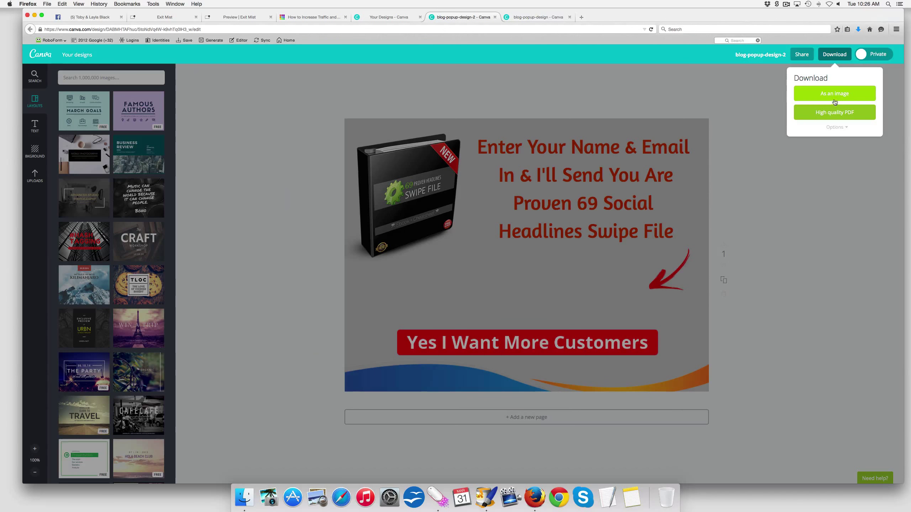
{"action": "left_click", "coordinate": [835, 94]}
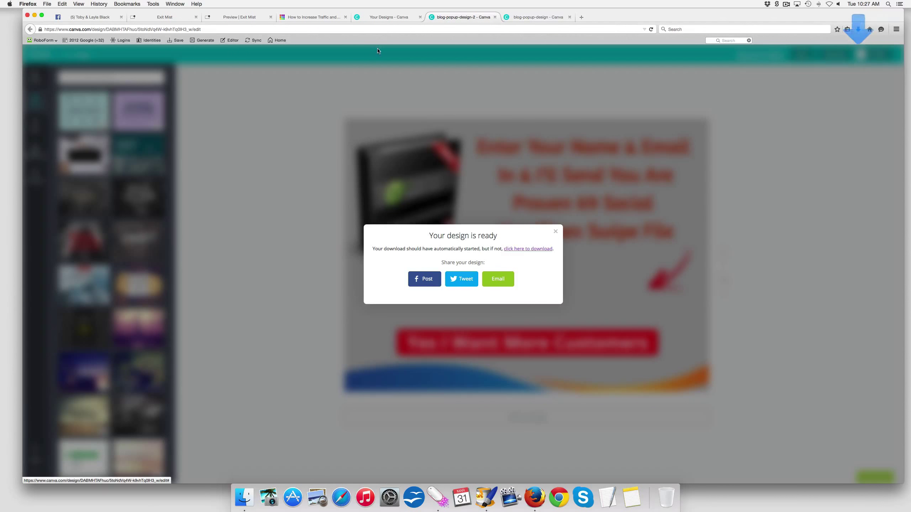
{"action": "left_click", "coordinate": [168, 17]}
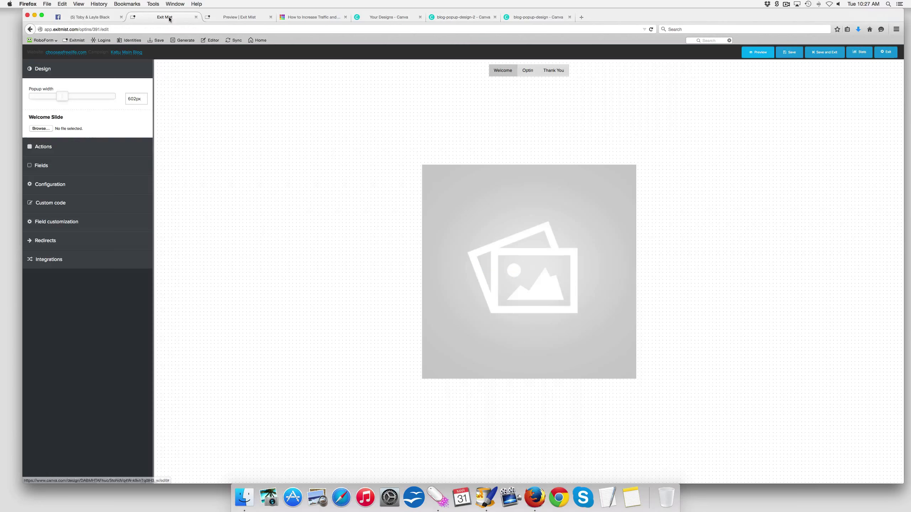
- Upload blog-popup-design(1).png to the Welcome slide and widen the popup to 768px
{"action": "left_click", "coordinate": [40, 128]}
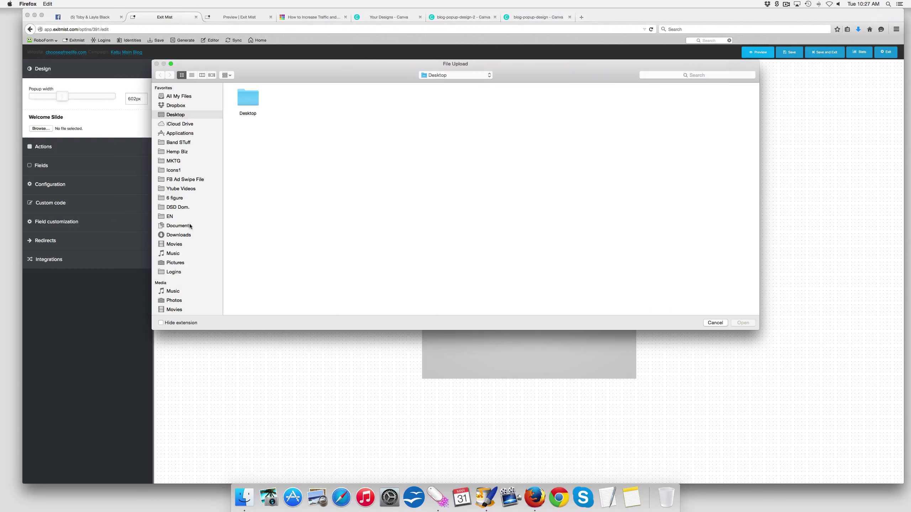
{"action": "left_click", "coordinate": [178, 235]}
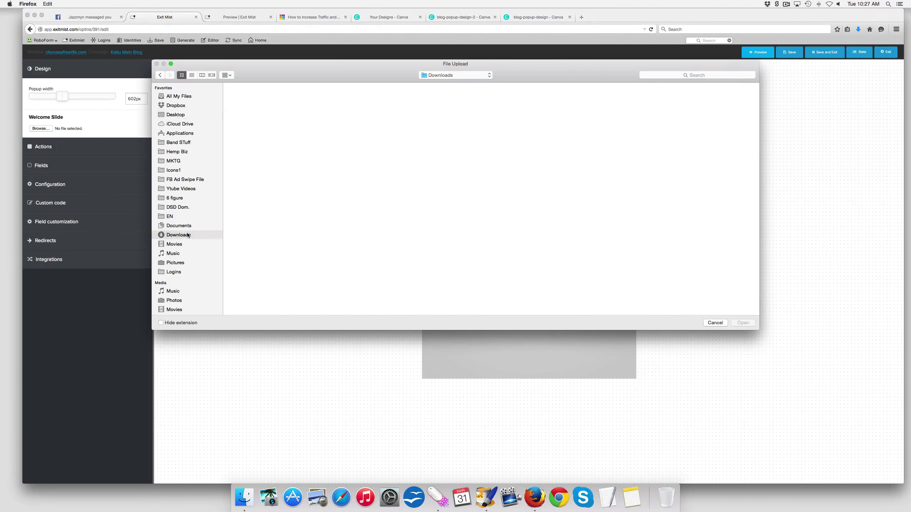
{"action": "left_click", "coordinate": [191, 75]}
{"action": "double_click", "coordinate": [293, 103]}
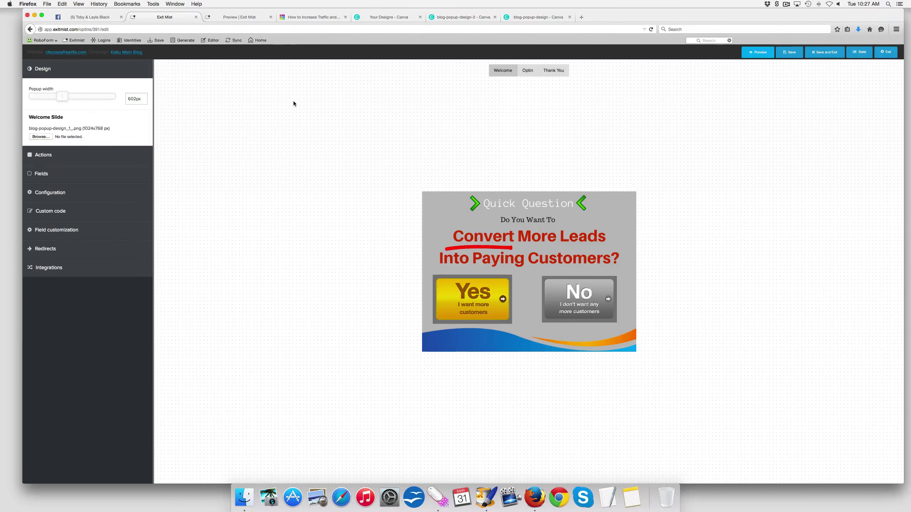
{"action": "left_click_drag", "start_coordinate": [67, 96], "coordinate": [77, 96]}
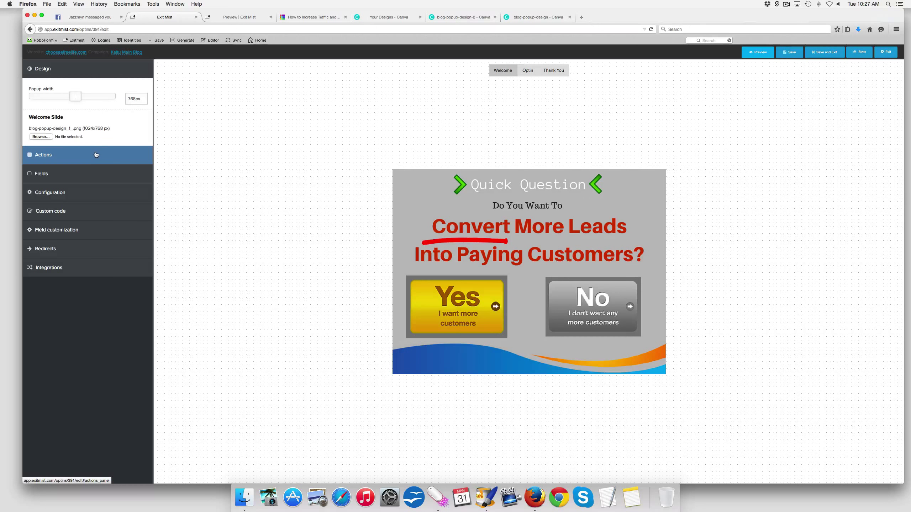
- Upload blog-popup-design-2(1).png as the Optin slide image, then return to Welcome
{"action": "left_click", "coordinate": [528, 72]}
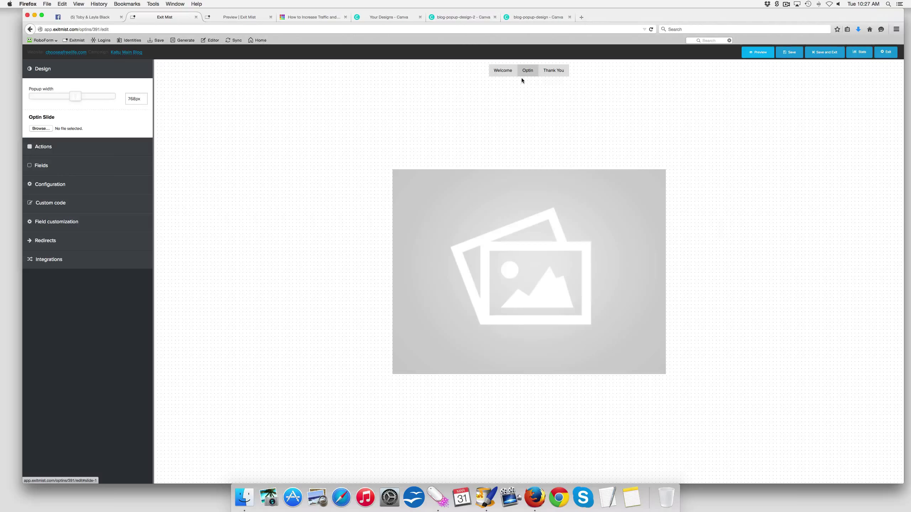
{"action": "left_click", "coordinate": [41, 129]}
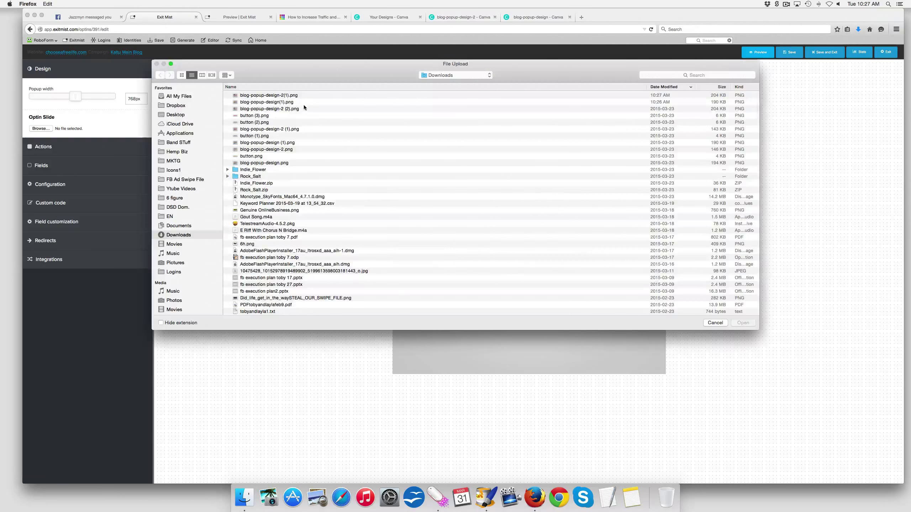
{"action": "left_click", "coordinate": [298, 95]}
{"action": "double_click", "coordinate": [298, 96]}
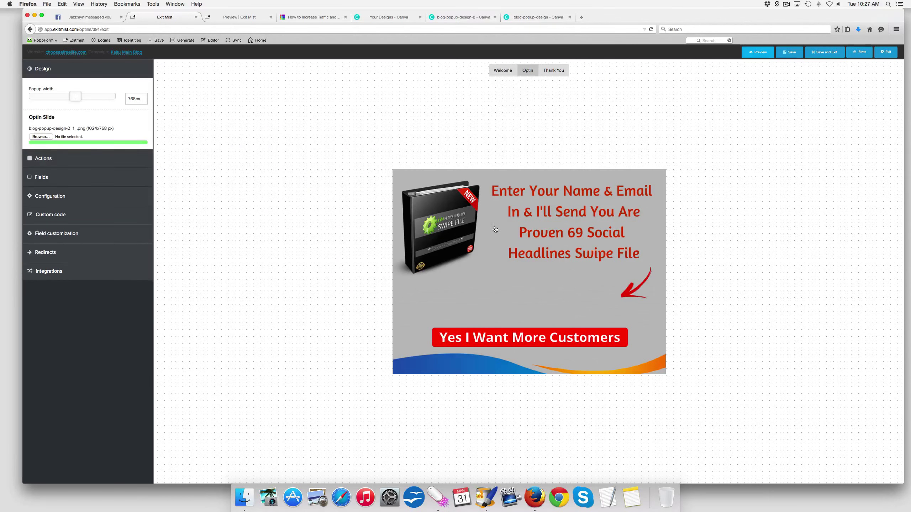
{"action": "left_click", "coordinate": [502, 72]}
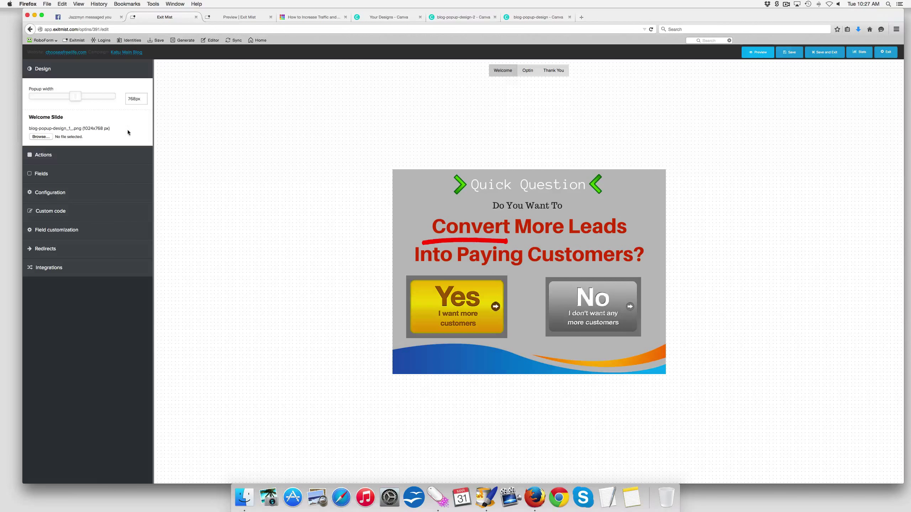
- Cover the Yes button with an action area set to Go to next slide
{"action": "left_click", "coordinate": [61, 160]}
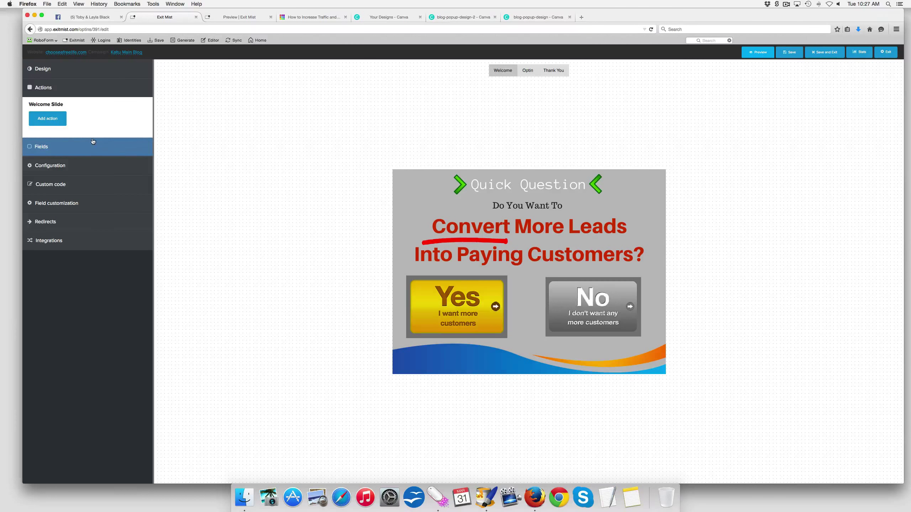
{"action": "left_click", "coordinate": [45, 119]}
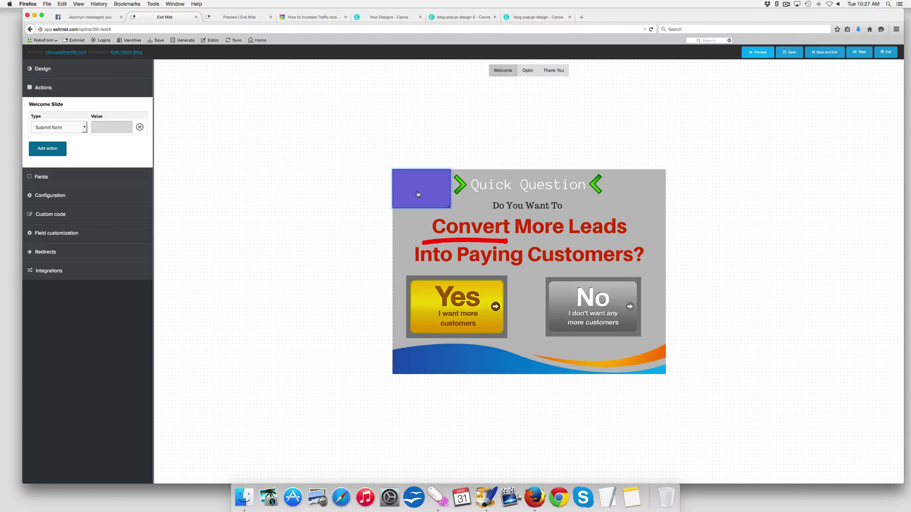
{"action": "left_click_drag", "start_coordinate": [420, 195], "coordinate": [436, 300]}
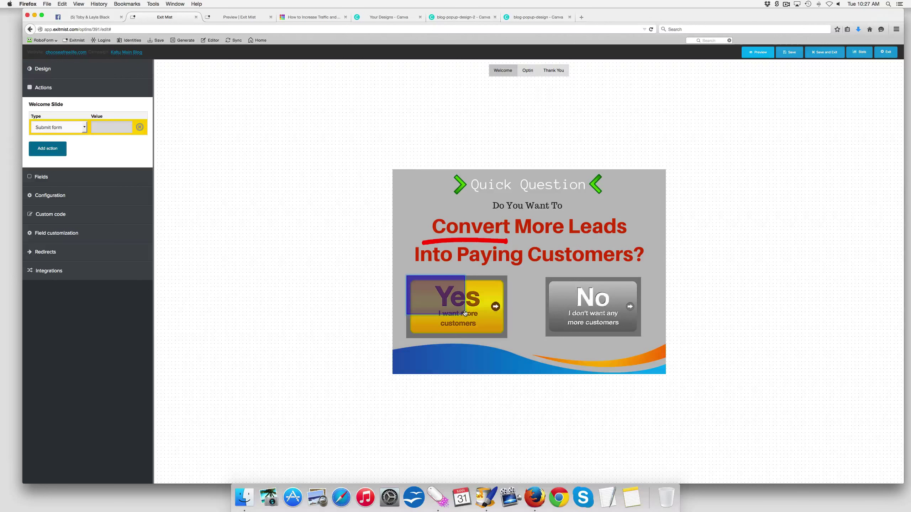
{"action": "left_click", "coordinate": [465, 314]}
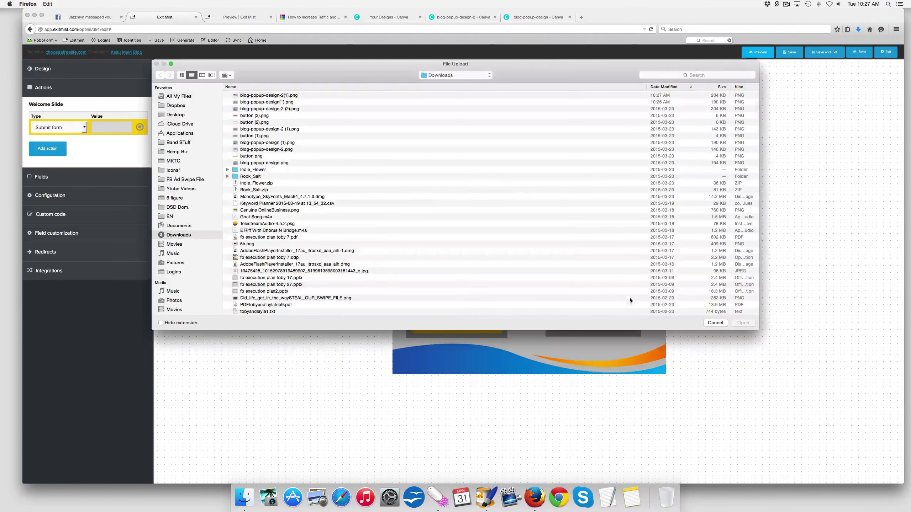
{"action": "left_click", "coordinate": [716, 325]}
{"action": "left_click_drag", "start_coordinate": [468, 313], "coordinate": [504, 337]}
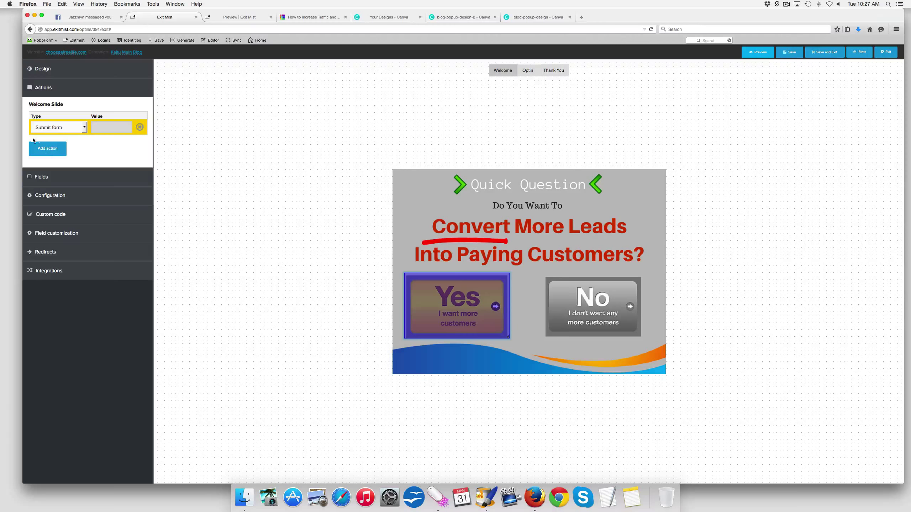
{"action": "left_click", "coordinate": [70, 129]}
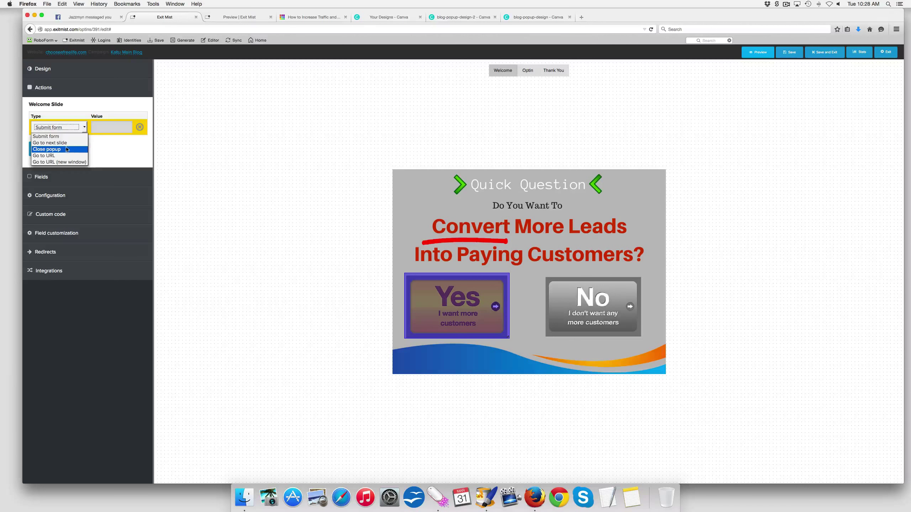
{"action": "left_click", "coordinate": [65, 142]}
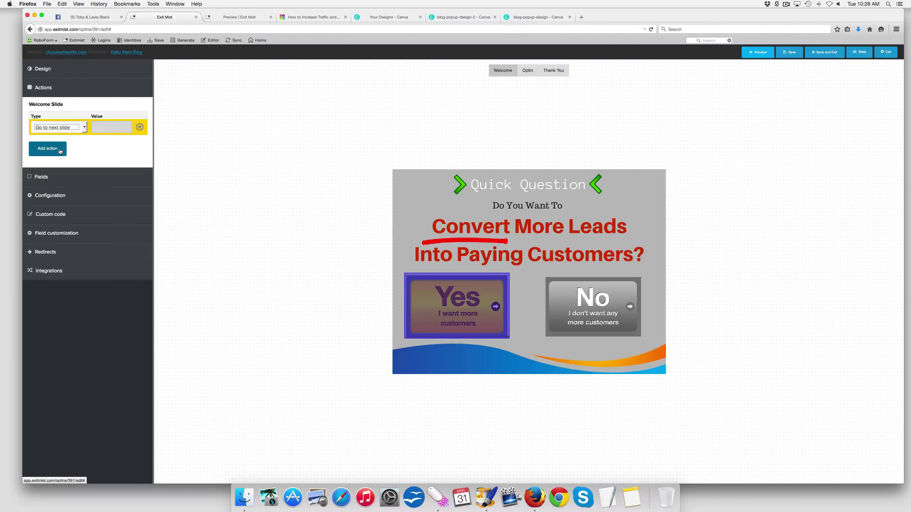
- Cover the No button with an action area set to Close popup, then show Optin
{"action": "left_click", "coordinate": [59, 150]}
{"action": "left_click_drag", "start_coordinate": [435, 191], "coordinate": [636, 331]}
{"action": "left_click", "coordinate": [587, 299]}
{"action": "left_click", "coordinate": [64, 142]}
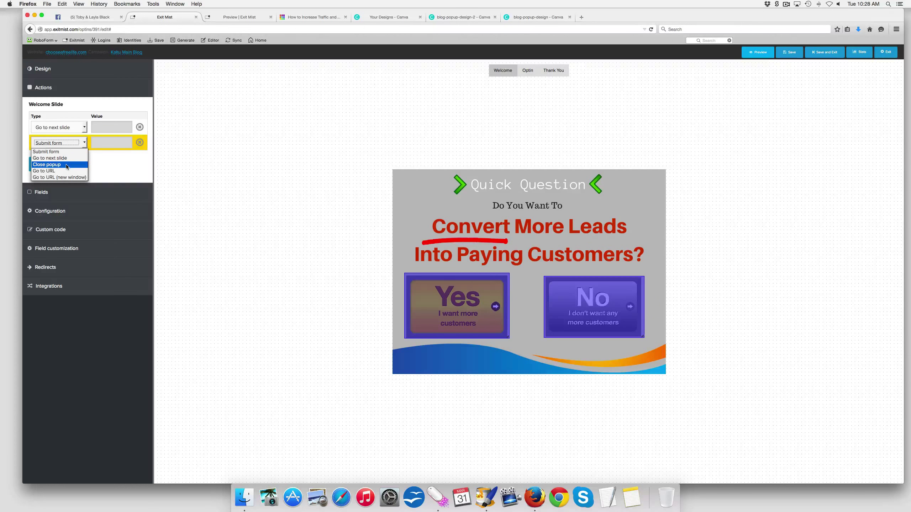
{"action": "left_click", "coordinate": [65, 164]}
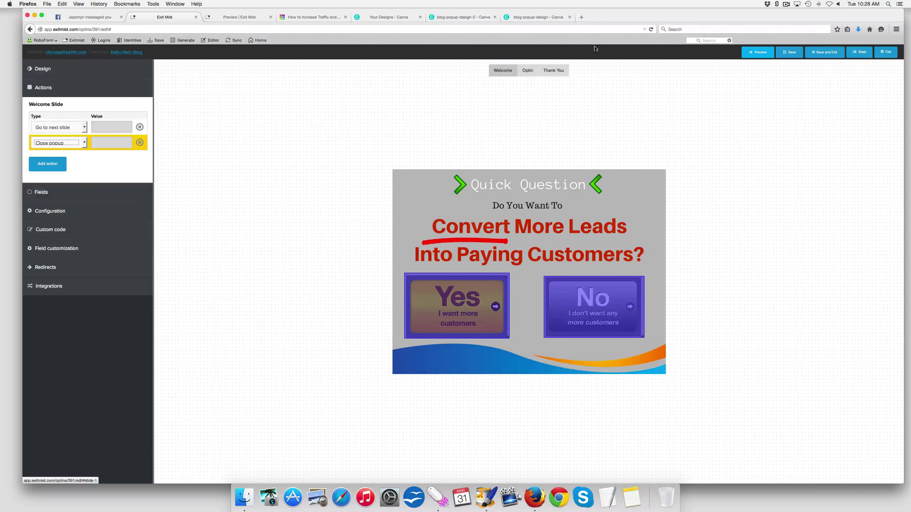
{"action": "left_click", "coordinate": [526, 75]}
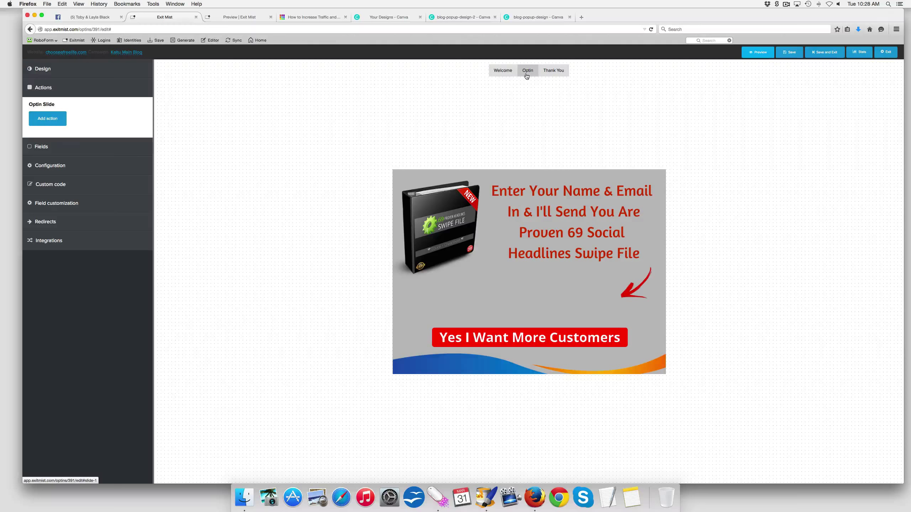
- Add a Name field to the optin slide, placed under the headline
{"action": "left_click", "coordinate": [59, 122]}
{"action": "left_click", "coordinate": [139, 131]}
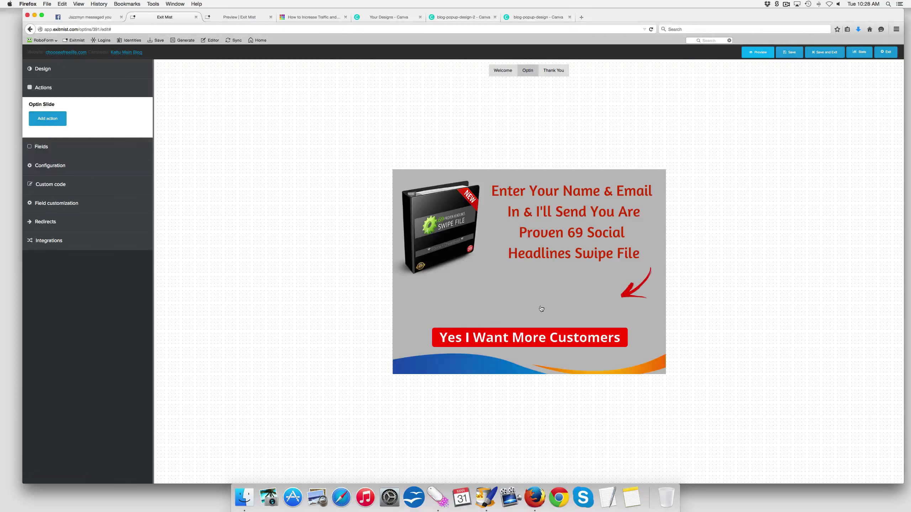
{"action": "left_click", "coordinate": [51, 147]}
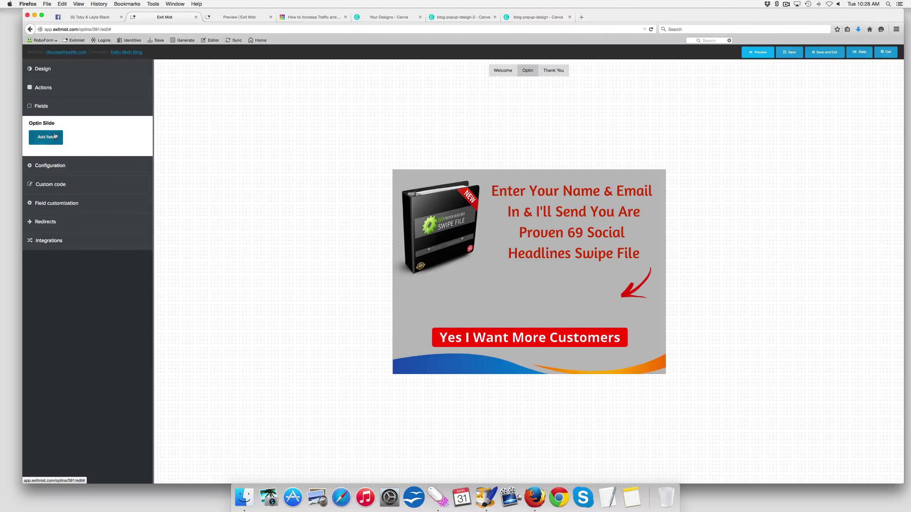
{"action": "left_click", "coordinate": [54, 139]}
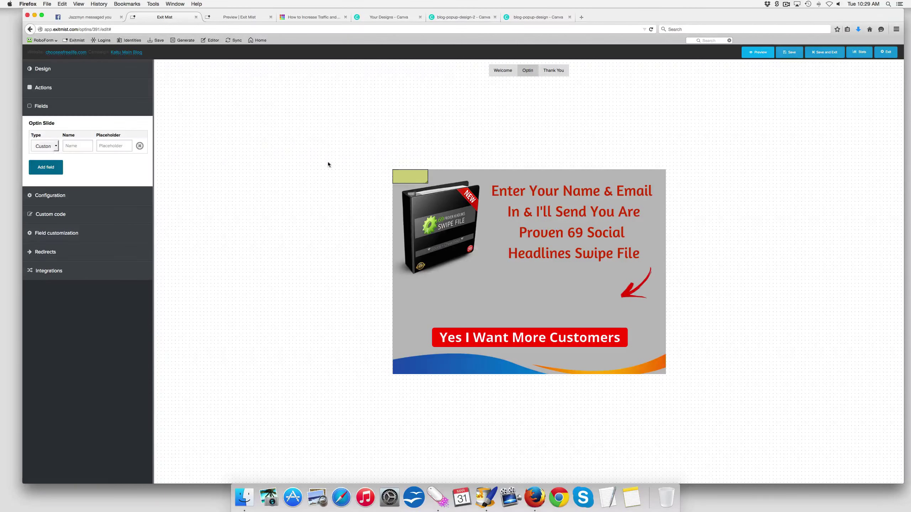
{"action": "left_click_drag", "start_coordinate": [419, 181], "coordinate": [582, 301]}
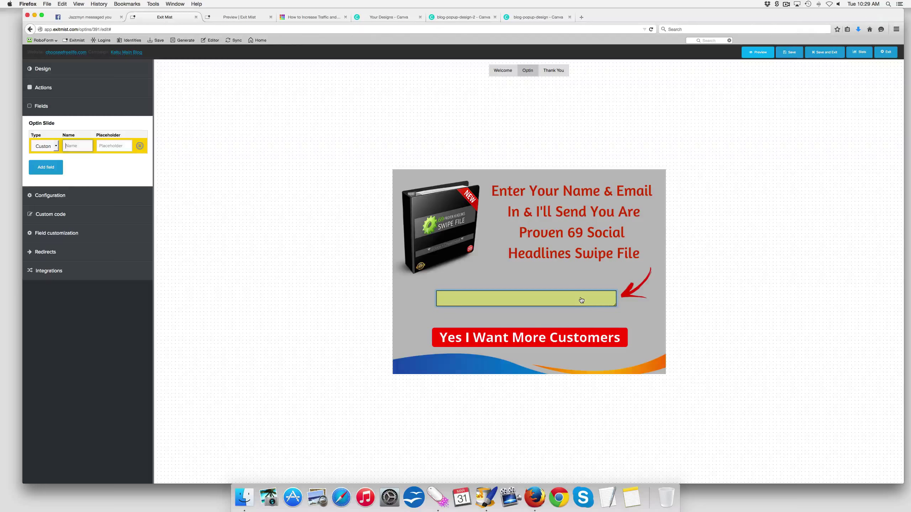
{"action": "left_click", "coordinate": [43, 145]}
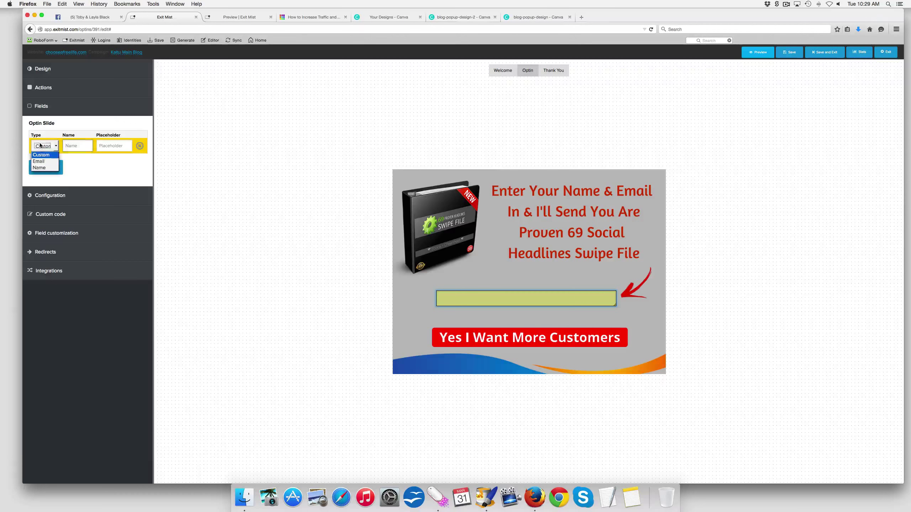
{"action": "left_click", "coordinate": [44, 163]}
- Add an Email field below the Name field and close the field settings
{"action": "left_click", "coordinate": [54, 167]}
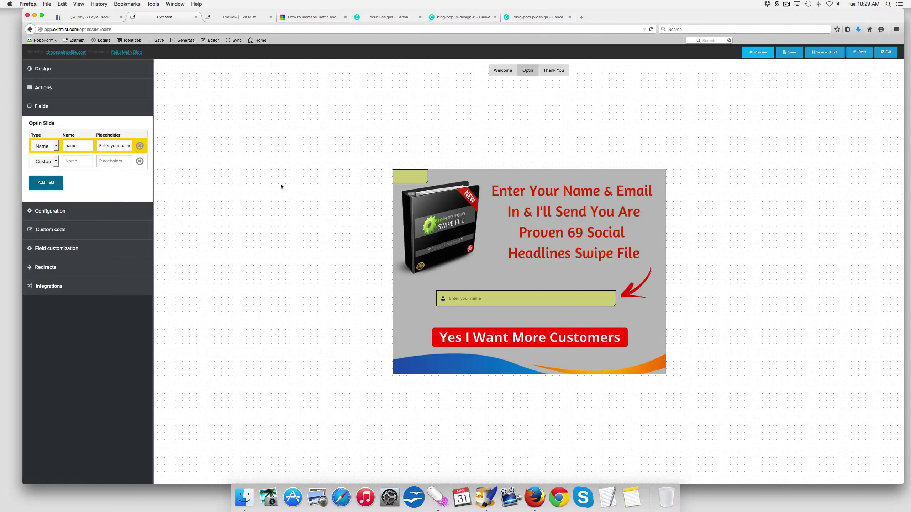
{"action": "left_click_drag", "start_coordinate": [409, 177], "coordinate": [618, 325]}
{"action": "left_click", "coordinate": [45, 162]}
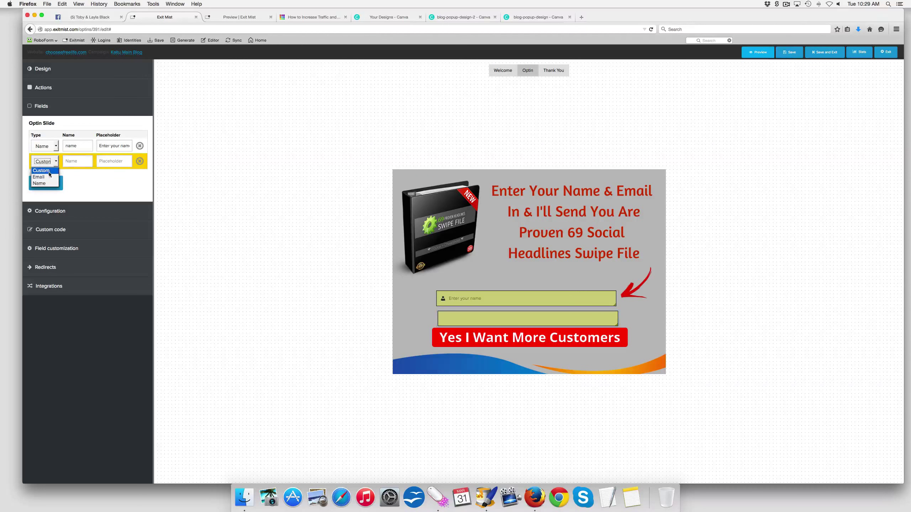
{"action": "left_click", "coordinate": [50, 176]}
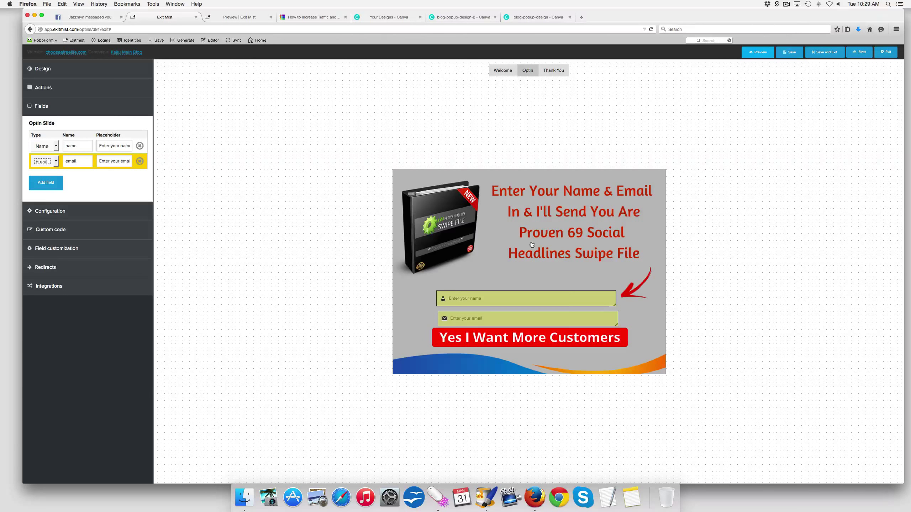
{"action": "left_click", "coordinate": [66, 107]}
- Add a Submit form action area over the optin slide's Yes button
{"action": "left_click", "coordinate": [54, 87]}
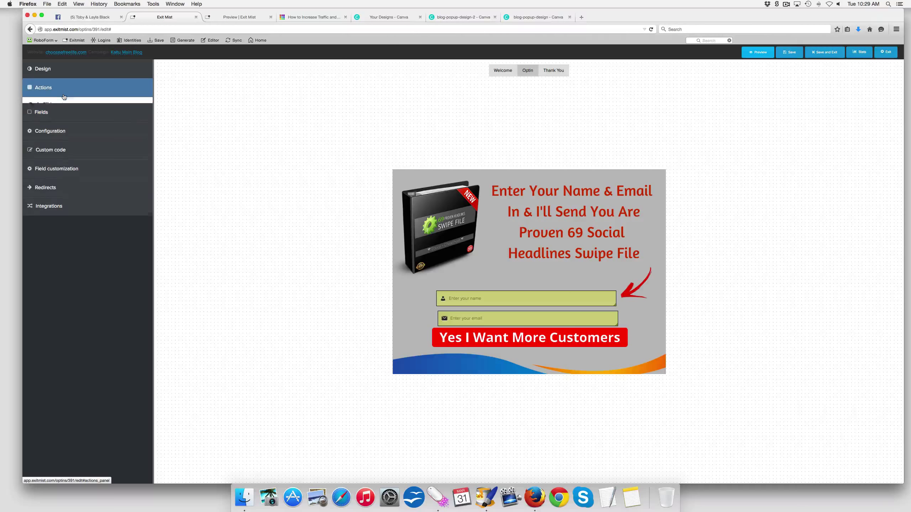
{"action": "left_click", "coordinate": [48, 119]}
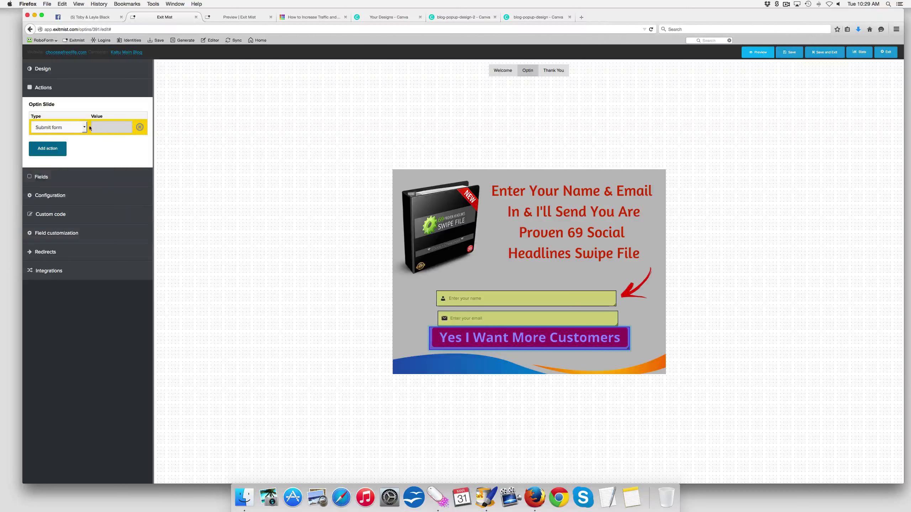
{"action": "left_click", "coordinate": [71, 127]}
{"action": "left_click", "coordinate": [66, 136]}
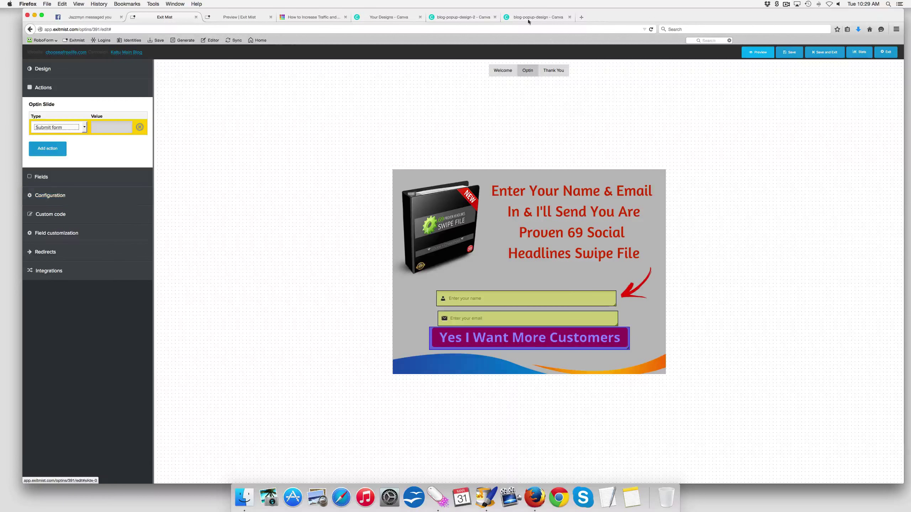
- Align the email field with the name field on the Optin slide
{"action": "left_click", "coordinate": [503, 72]}
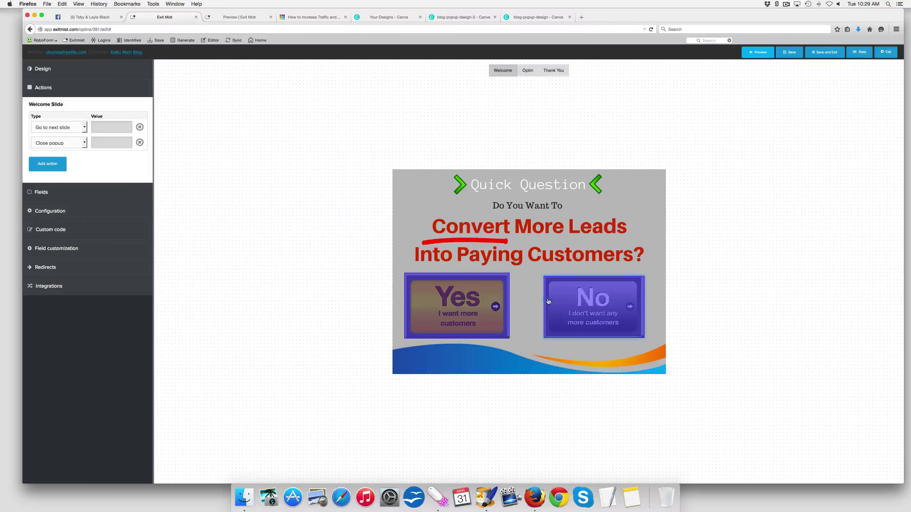
{"action": "left_click", "coordinate": [532, 73]}
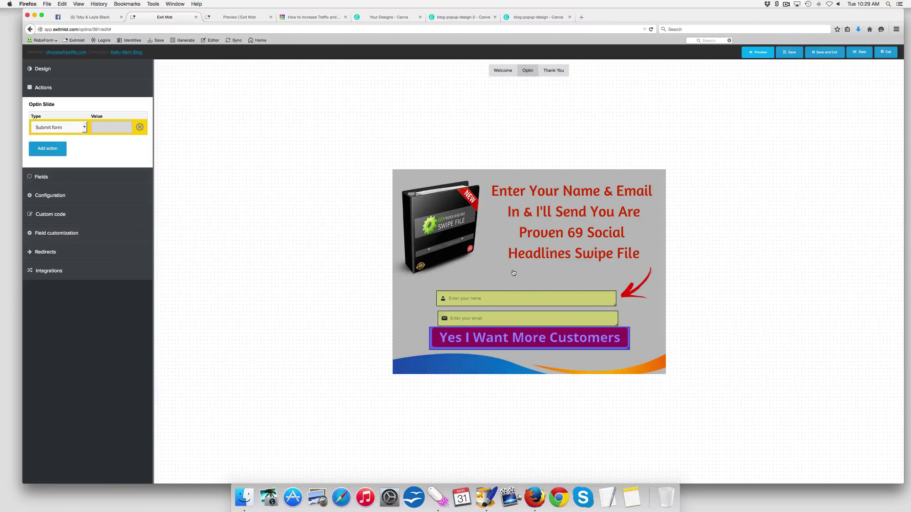
{"action": "left_click_drag", "start_coordinate": [494, 322], "coordinate": [492, 320]}
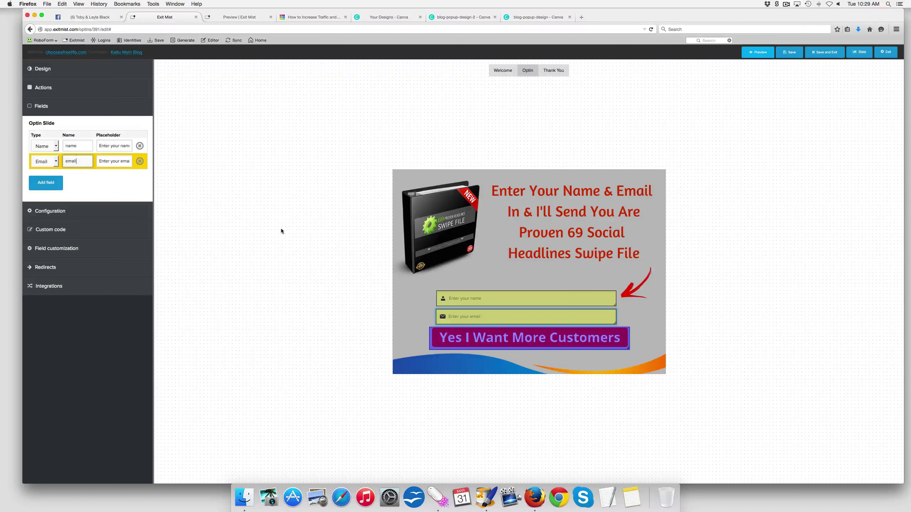
- Set the popup to appear when the mouse leaves the site
{"action": "left_click", "coordinate": [80, 211]}
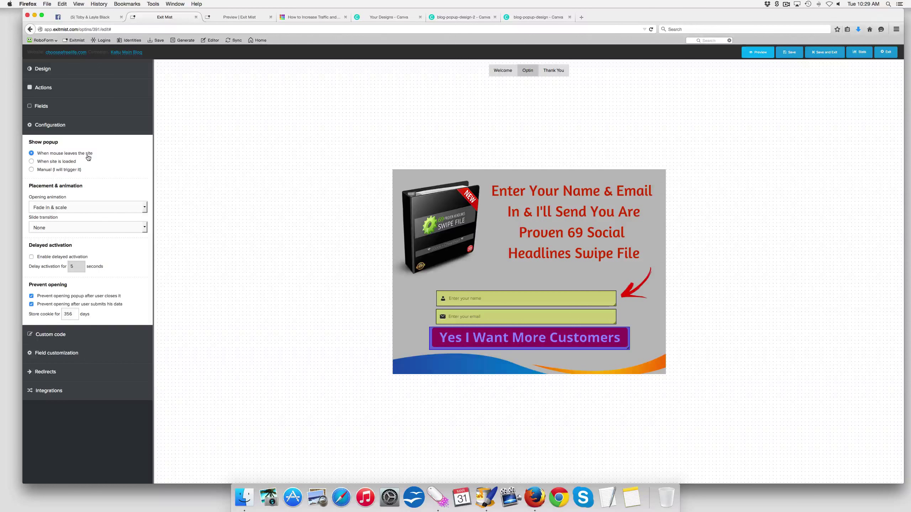
{"action": "left_click", "coordinate": [49, 165]}
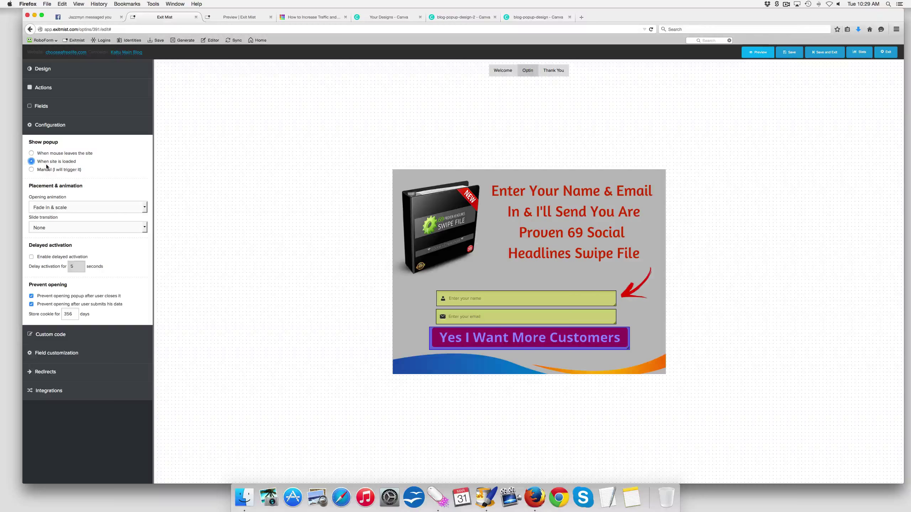
{"action": "left_click", "coordinate": [42, 171]}
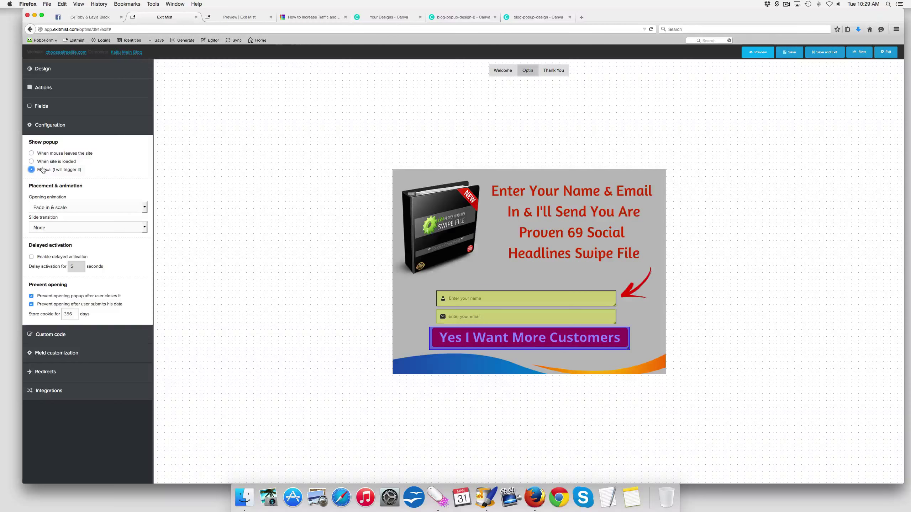
{"action": "left_click", "coordinate": [47, 155]}
- Set Opening animation and Slide transition to None and select the 356-day cookie duration
{"action": "left_click", "coordinate": [107, 207]}
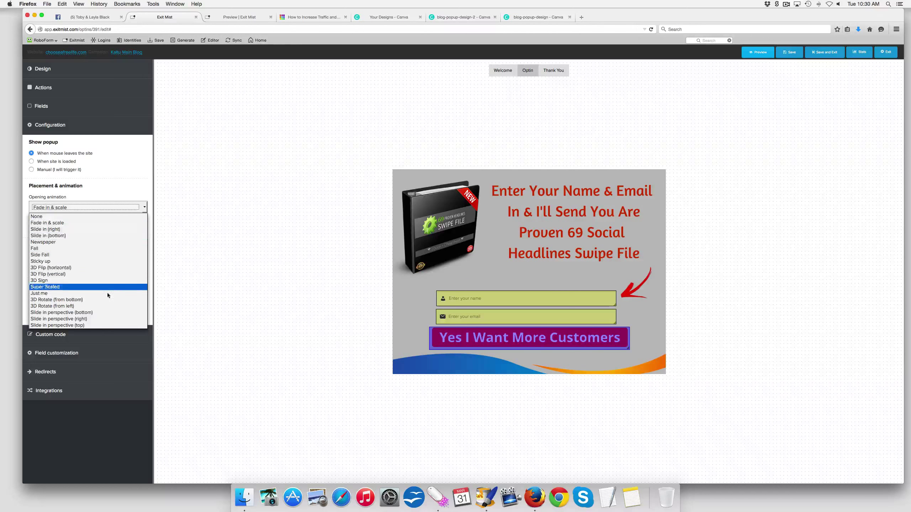
{"action": "left_click", "coordinate": [90, 211]}
{"action": "left_click", "coordinate": [90, 211]}
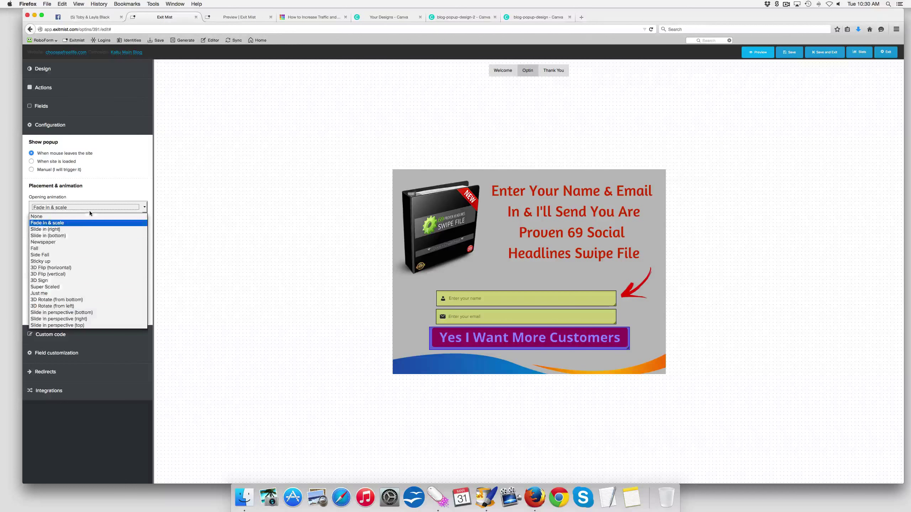
{"action": "left_click", "coordinate": [77, 218]}
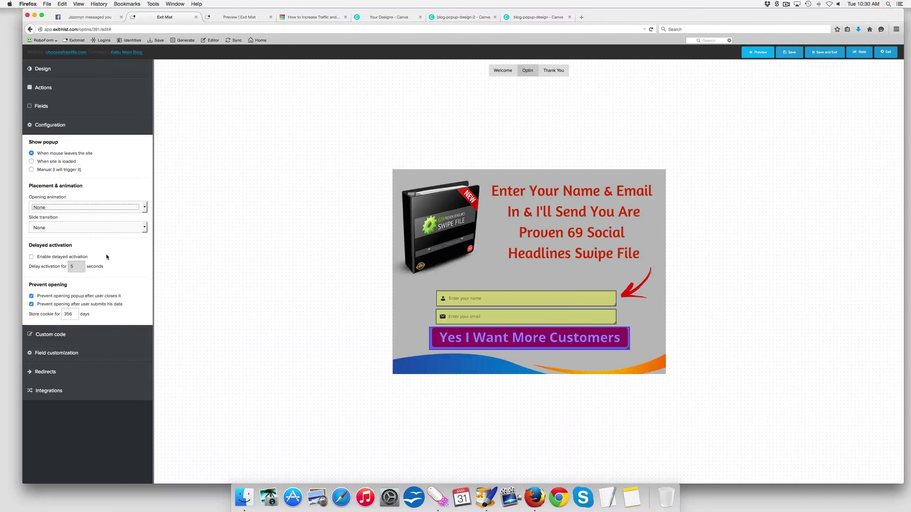
{"action": "left_click", "coordinate": [92, 228]}
{"action": "left_click", "coordinate": [90, 236]}
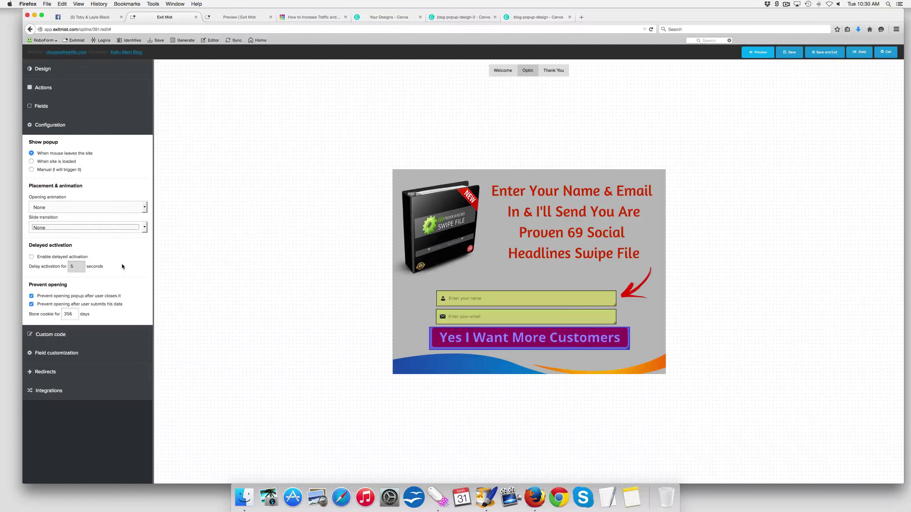
{"action": "double_click", "coordinate": [73, 314]}
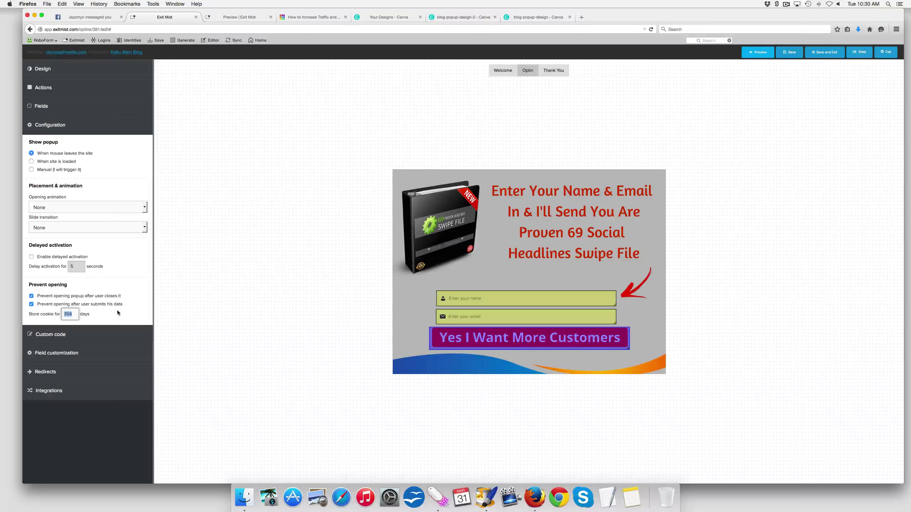
{"action": "left_click", "coordinate": [83, 341]}
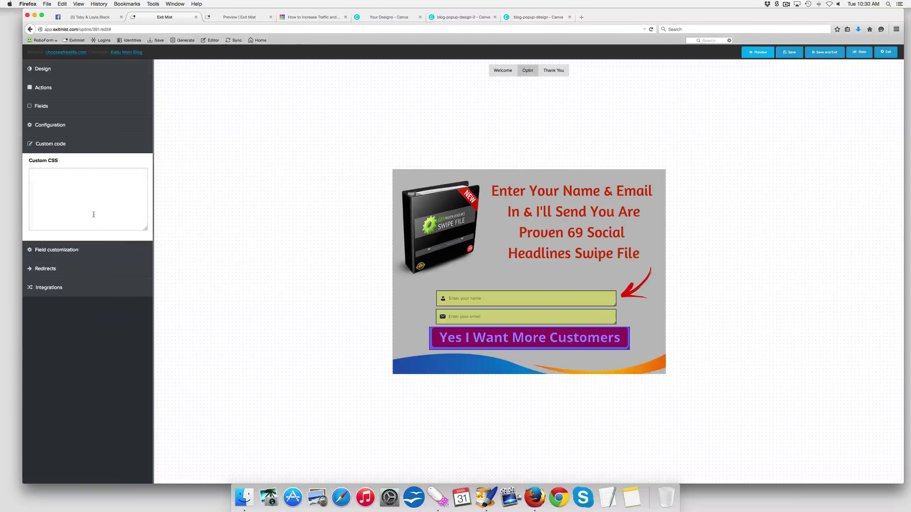
- Enable external email service integration in Simple mode, then open a new browser tab
{"action": "left_click", "coordinate": [86, 252]}
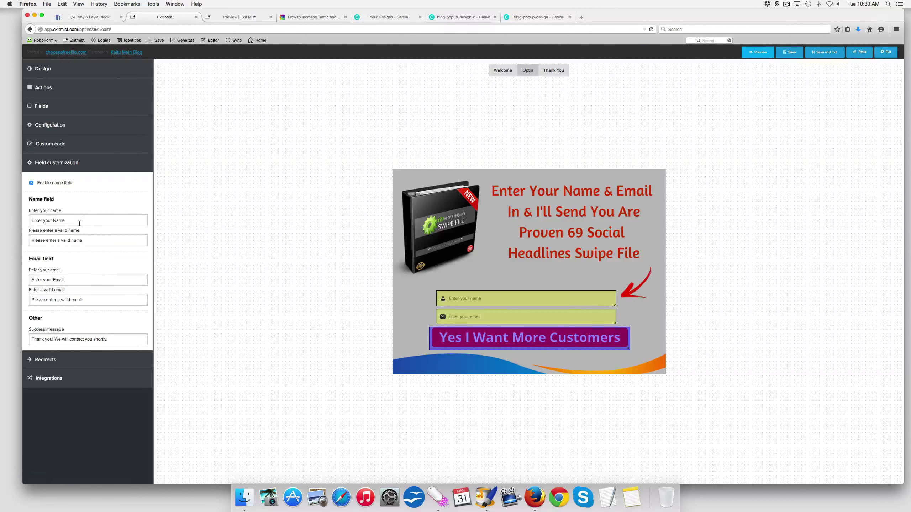
{"action": "left_click", "coordinate": [87, 380]}
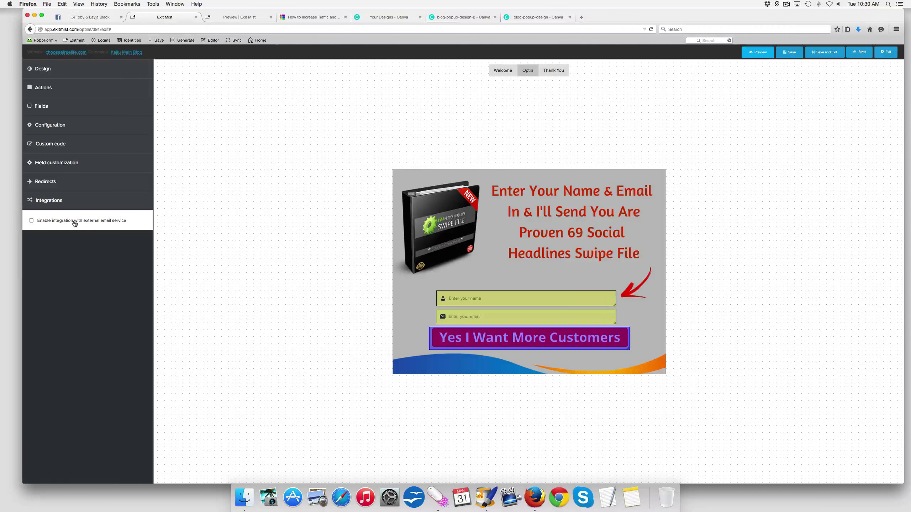
{"action": "left_click", "coordinate": [75, 221]}
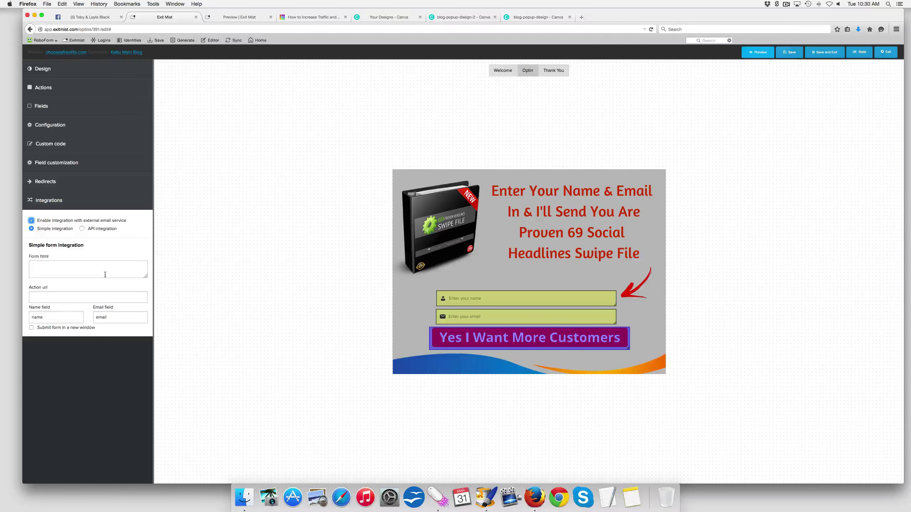
{"action": "left_click", "coordinate": [116, 263]}
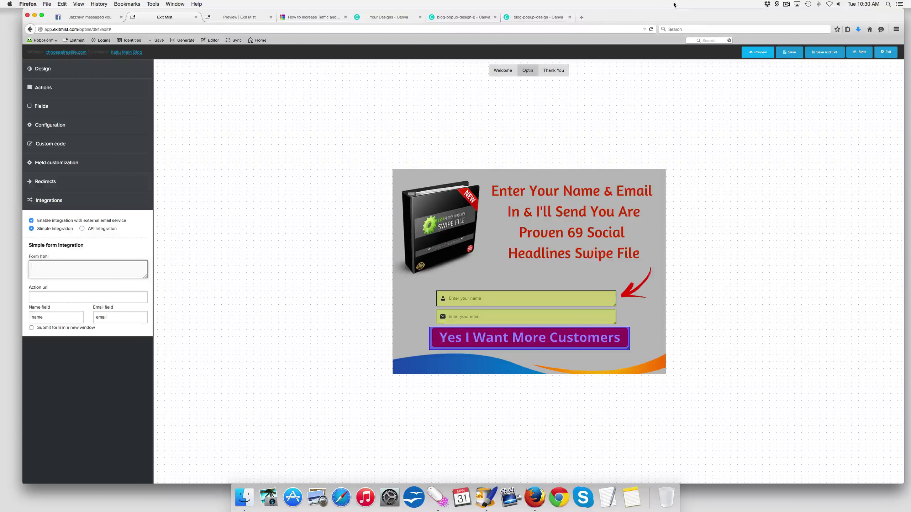
{"action": "left_click", "coordinate": [581, 17]}
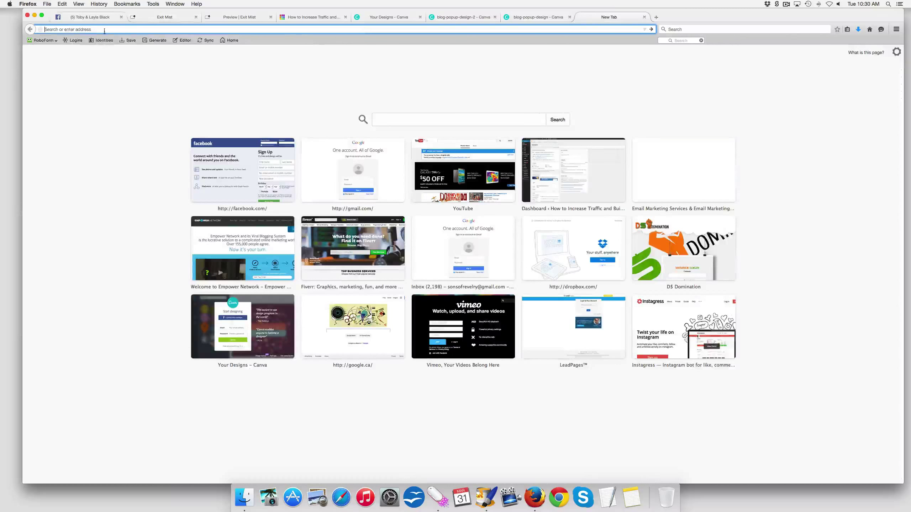
- Sign in to AWeber with a saved login and copy the form's Raw HTML code
{"action": "left_click", "coordinate": [74, 40]}
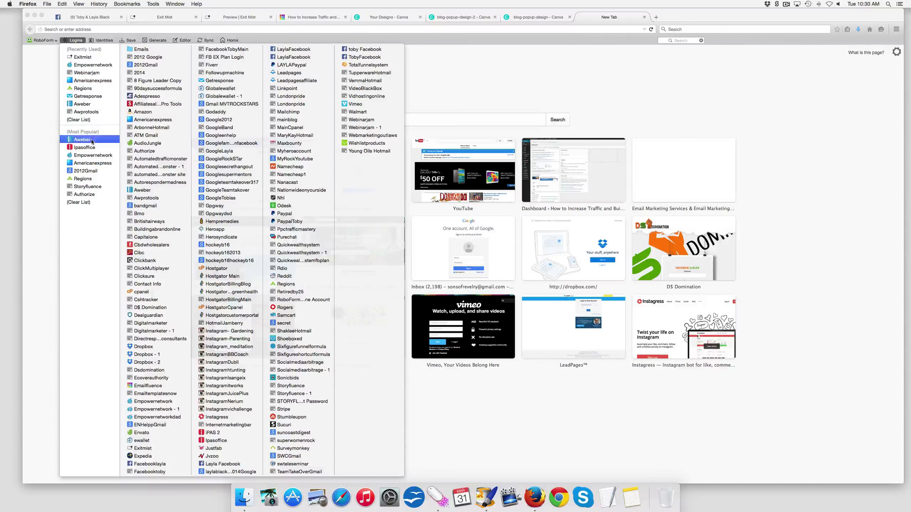
{"action": "left_click", "coordinate": [204, 148]}
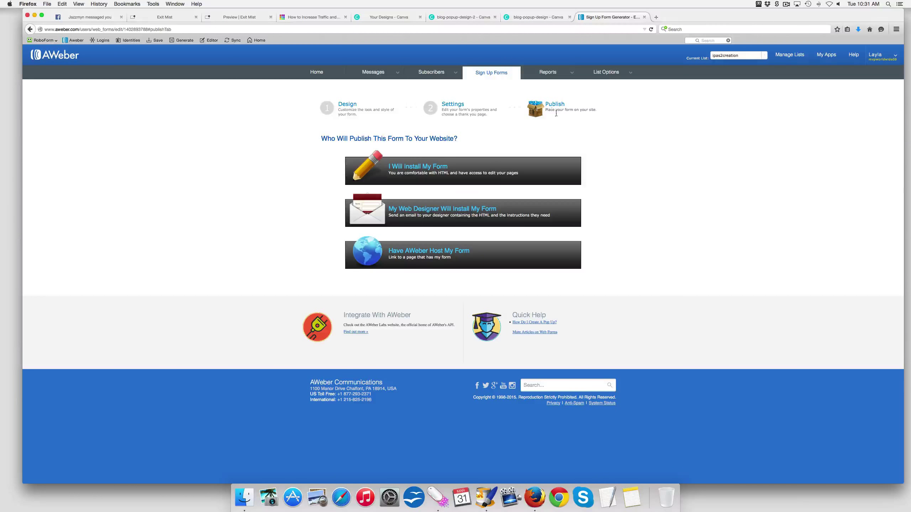
{"action": "left_click", "coordinate": [499, 169]}
{"action": "left_click", "coordinate": [499, 197]}
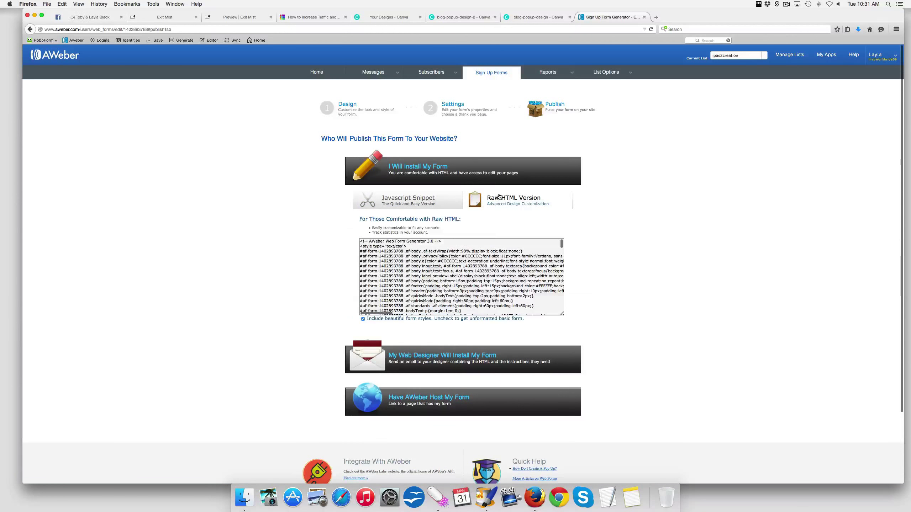
{"action": "left_click", "coordinate": [481, 268]}
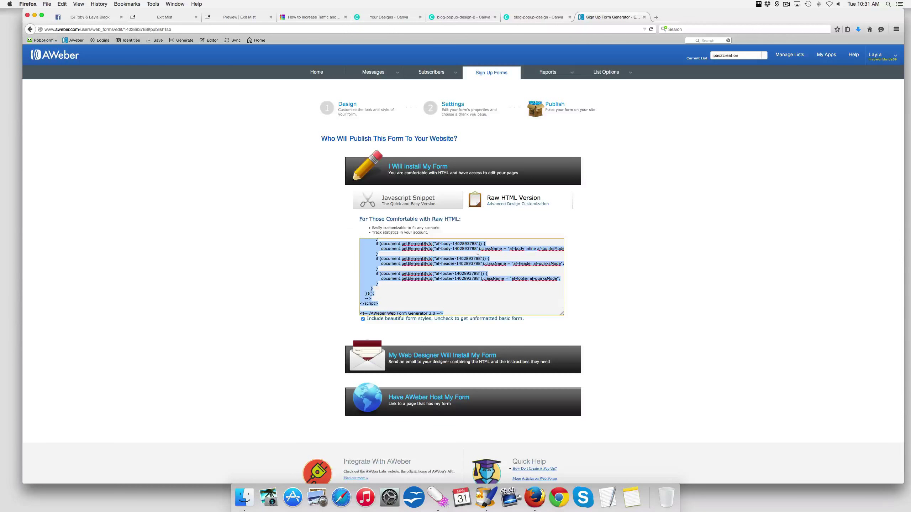
{"action": "key", "text": "super+c"}
- Paste the AWeber form code into Exit Mist's Form html box and save the popup
{"action": "left_click", "coordinate": [164, 16]}
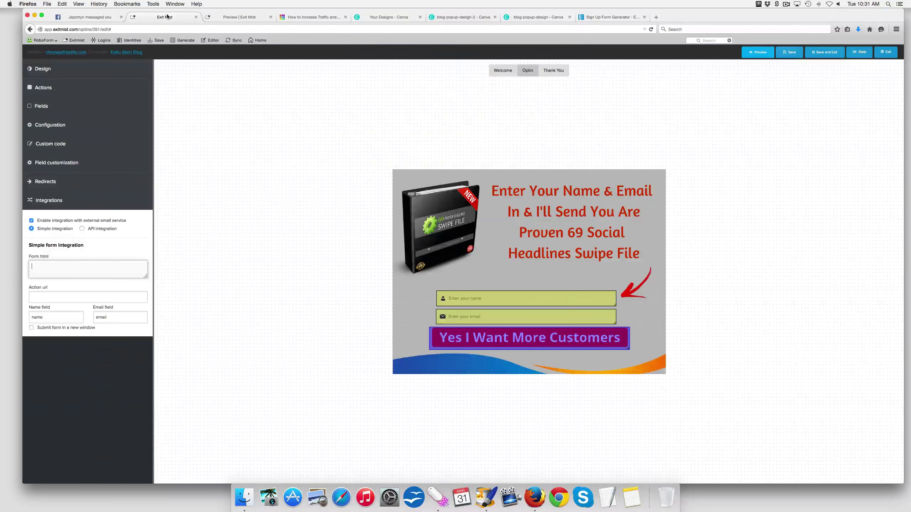
{"action": "key", "text": "super+v"}
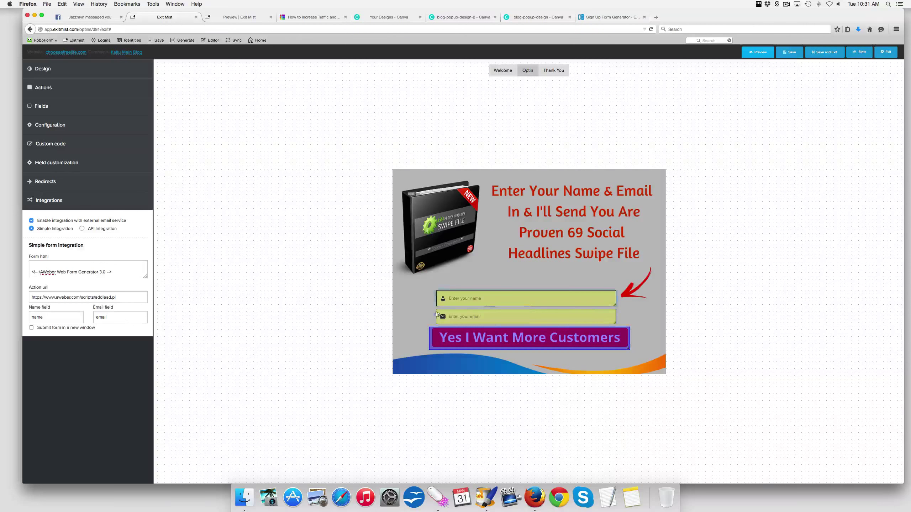
{"action": "left_click", "coordinate": [617, 19]}
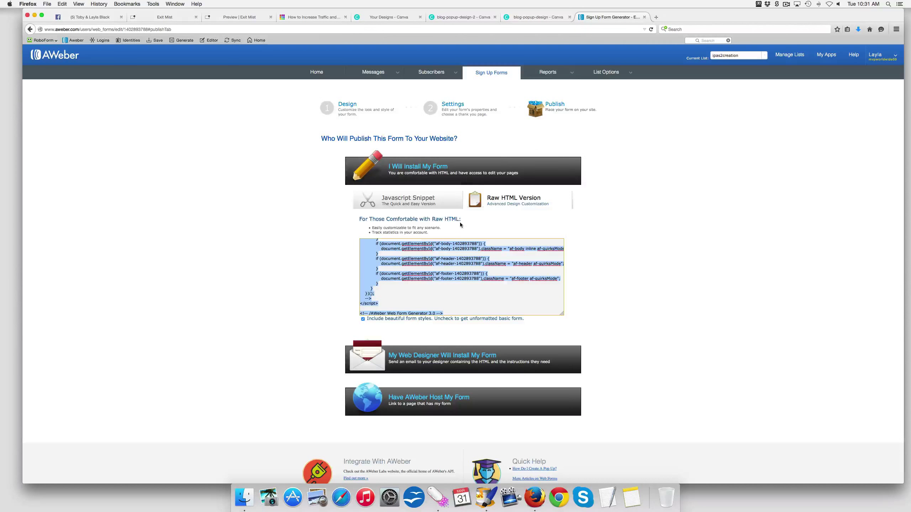
{"action": "left_click", "coordinate": [157, 20]}
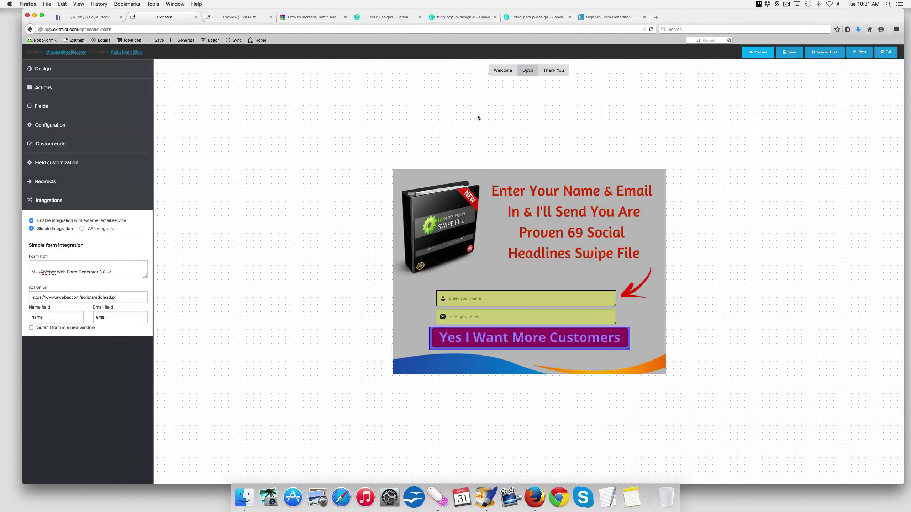
{"action": "left_click", "coordinate": [793, 54]}
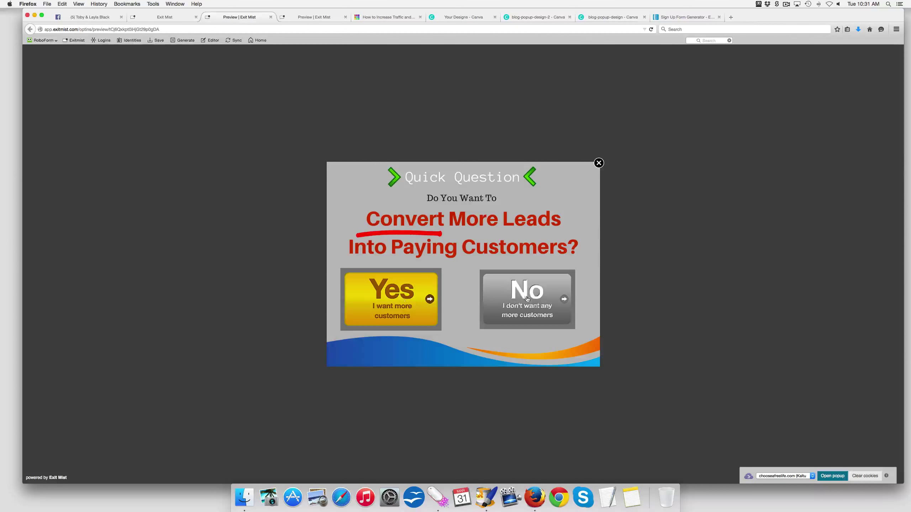
- In the preview, answer Yes and trigger the empty-name validation, then return to the editor
{"action": "left_click", "coordinate": [423, 296]}
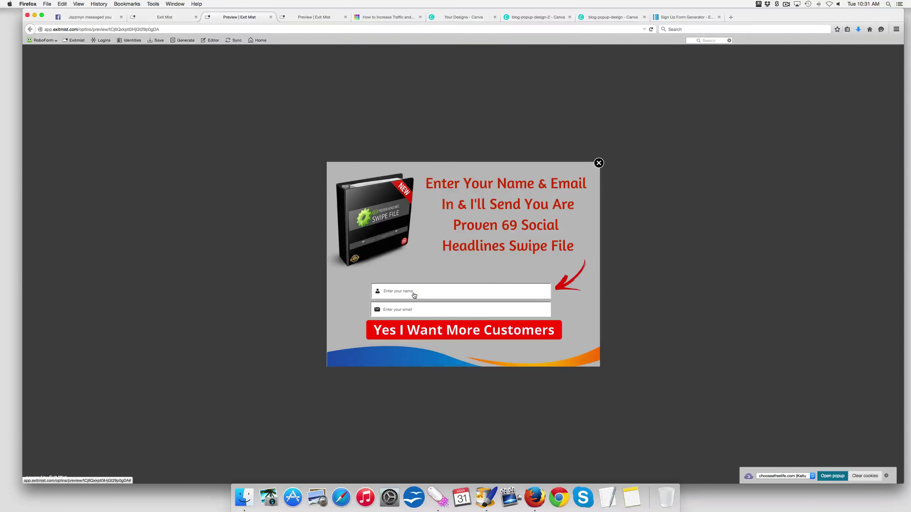
{"action": "left_click", "coordinate": [464, 307]}
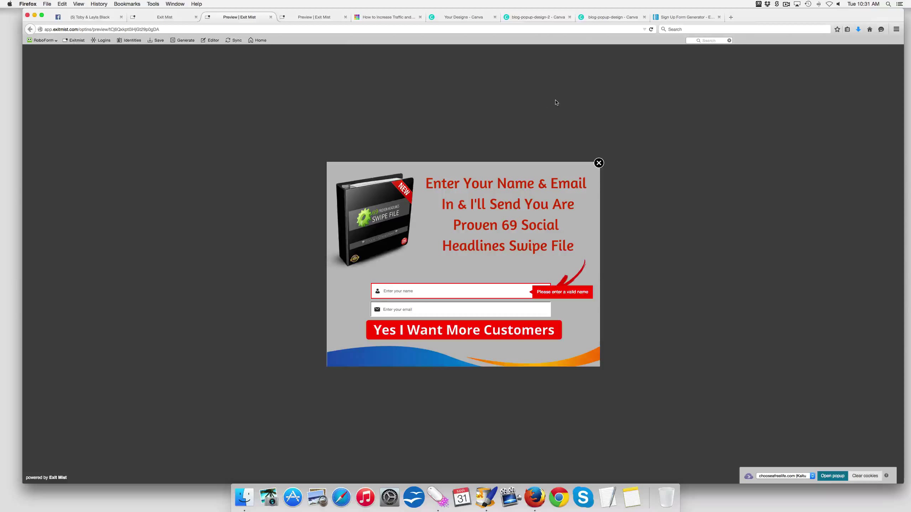
{"action": "left_click", "coordinate": [155, 19]}
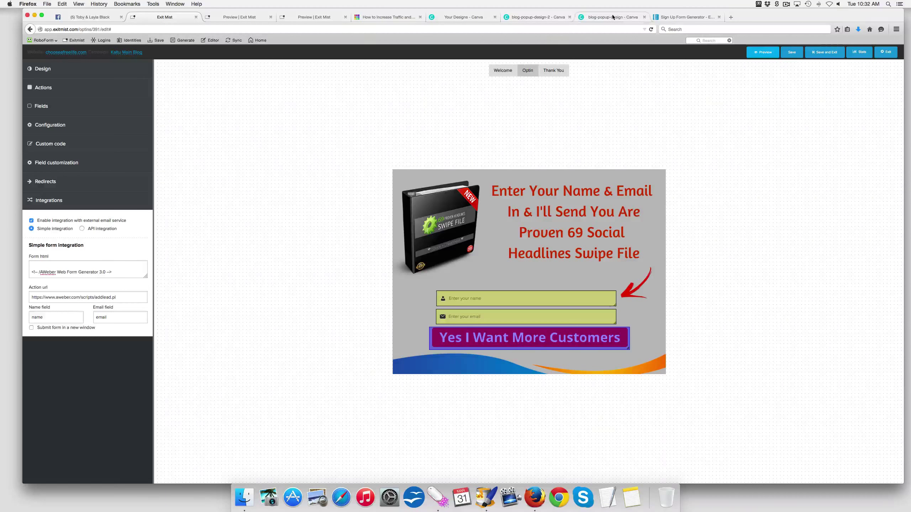
- Check the AWeber form's Settings step and its Already Subscribed page URL, then return to Exit Mist
{"action": "left_click", "coordinate": [681, 18]}
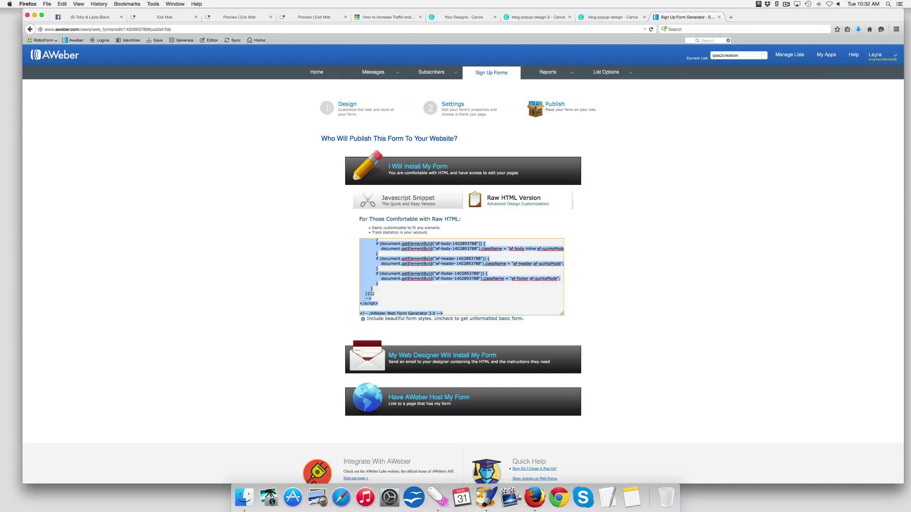
{"action": "scroll", "coordinate": [479, 240], "scroll_direction": "down", "scroll_amount": 1}
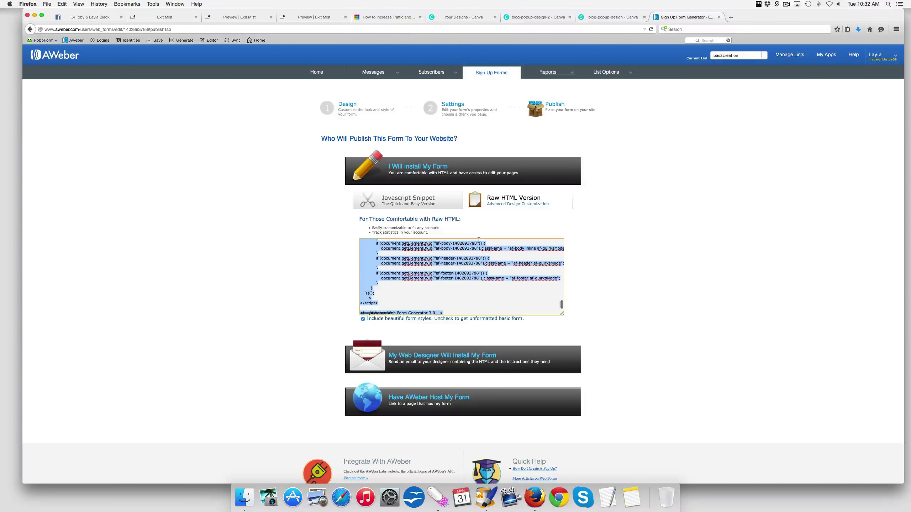
{"action": "left_click", "coordinate": [444, 108]}
{"action": "left_click", "coordinate": [460, 266]}
{"action": "triple_click", "coordinate": [482, 265]}
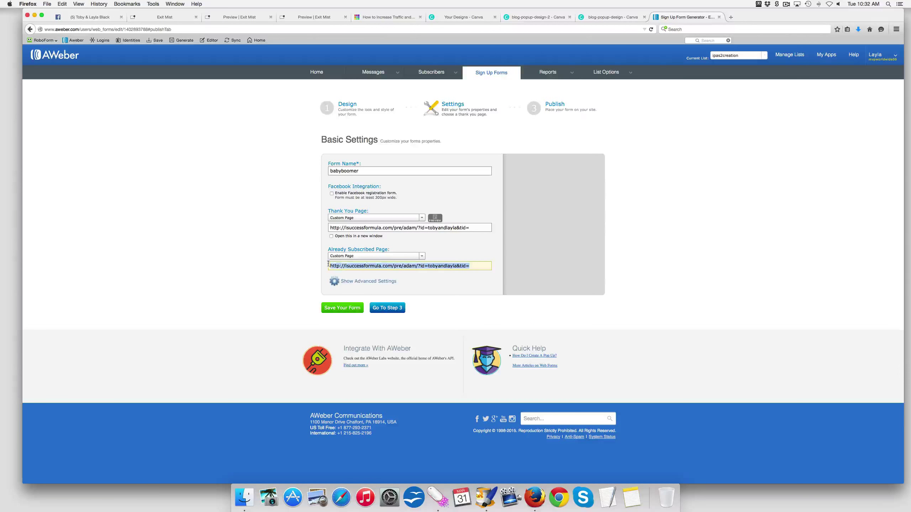
{"action": "left_click", "coordinate": [176, 19]}
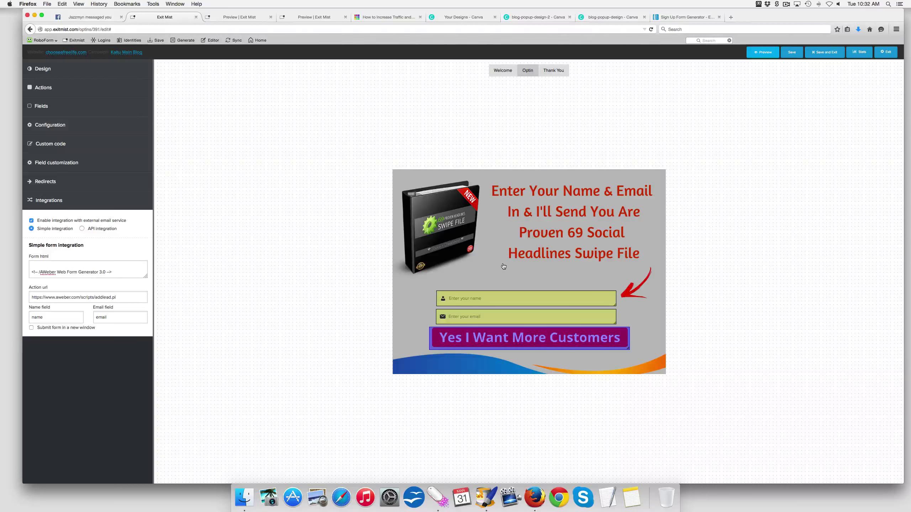
- Save the popup and select its embed code on the Install Popup page
{"action": "left_click", "coordinate": [821, 52]}
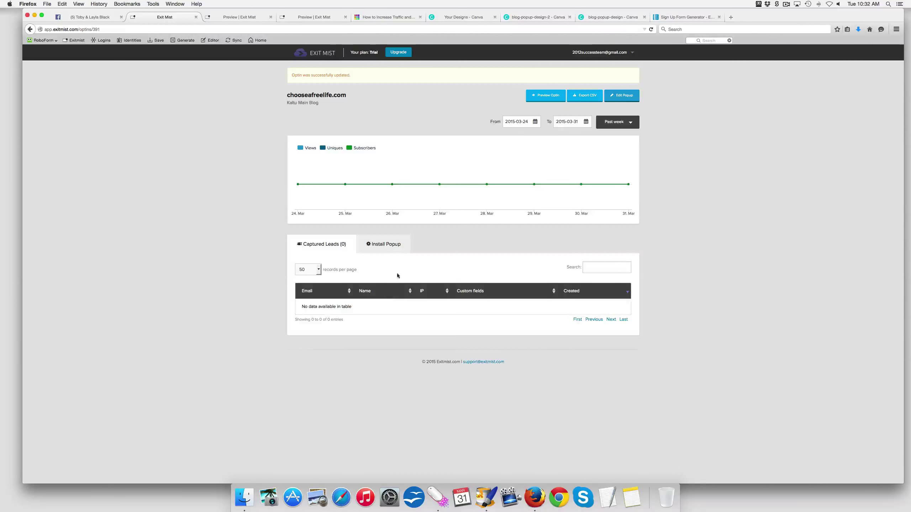
{"action": "left_click", "coordinate": [395, 245]}
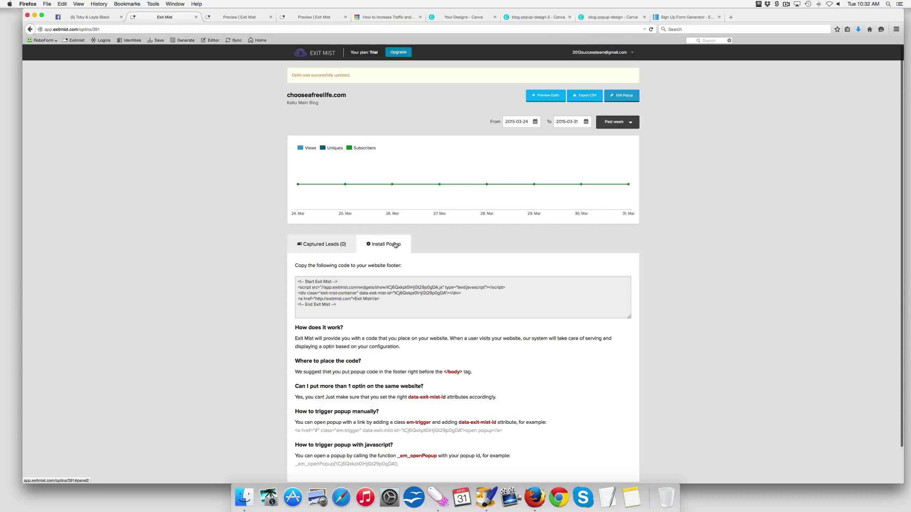
{"action": "left_click", "coordinate": [356, 307]}
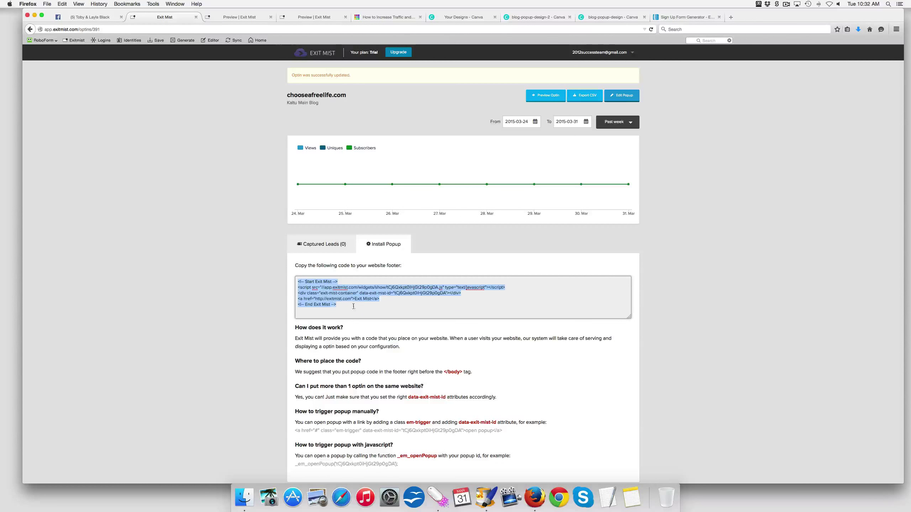
- Highlight the advice on placing the code in the footer, then return to Facebook
{"action": "scroll", "coordinate": [353, 306], "scroll_direction": "down", "scroll_amount": 2}
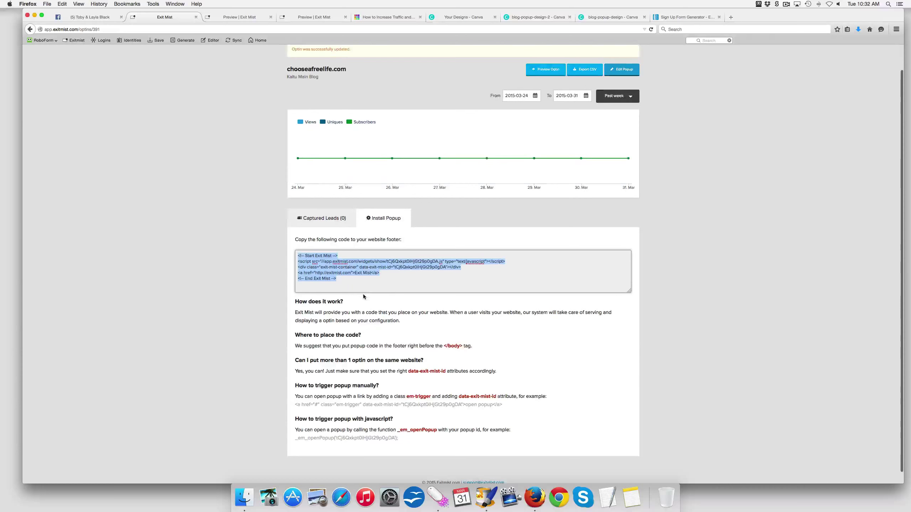
{"action": "scroll", "coordinate": [367, 342], "scroll_direction": "up", "scroll_amount": 1}
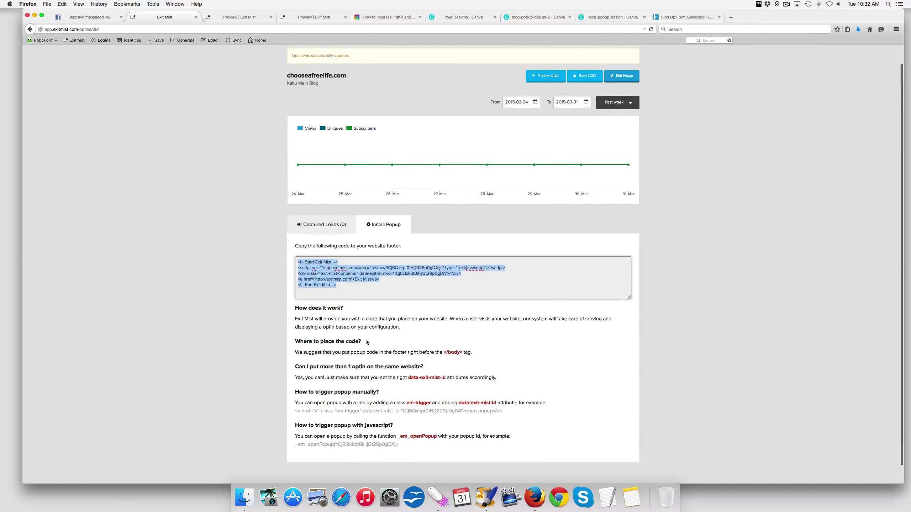
{"action": "left_click_drag", "start_coordinate": [295, 352], "coordinate": [475, 356]}
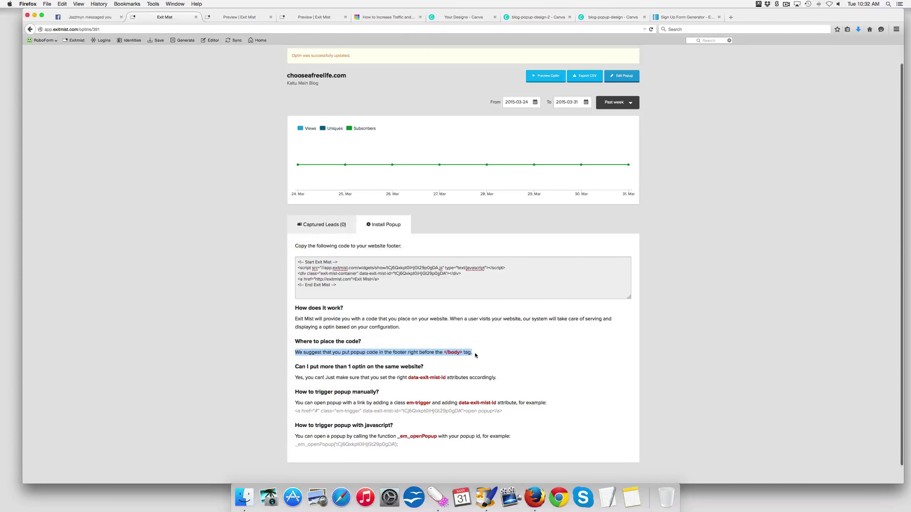
{"action": "scroll", "coordinate": [473, 353], "scroll_direction": "down", "scroll_amount": 1}
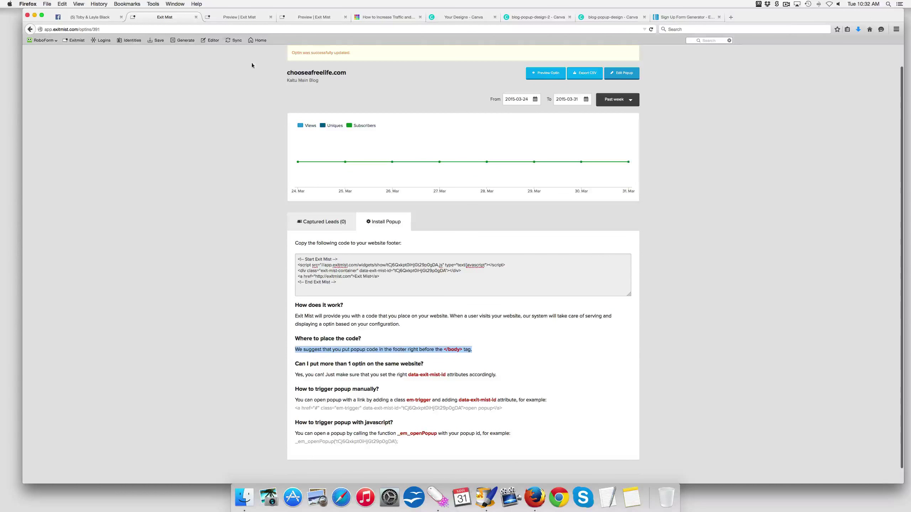
{"action": "left_click", "coordinate": [90, 17]}
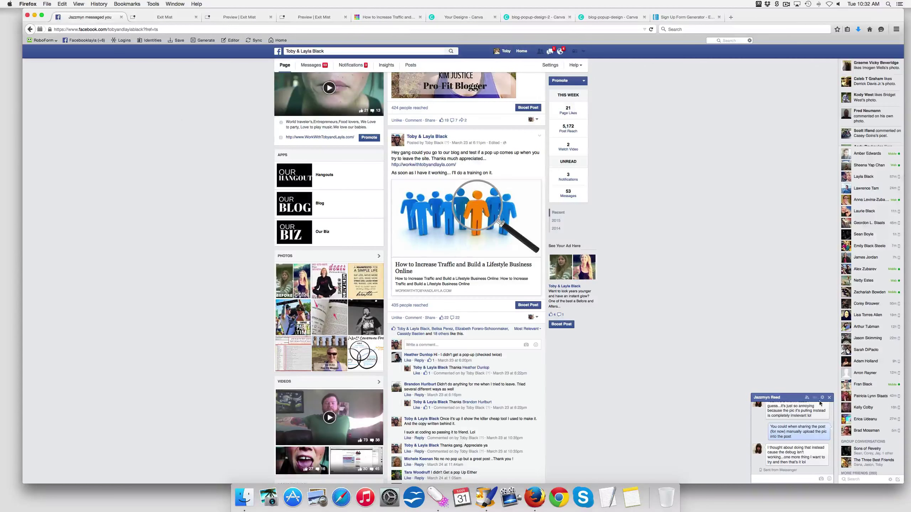
- Minimise the chat and scroll through follower comments on the exit pop-up test post
{"action": "left_click", "coordinate": [795, 400]}
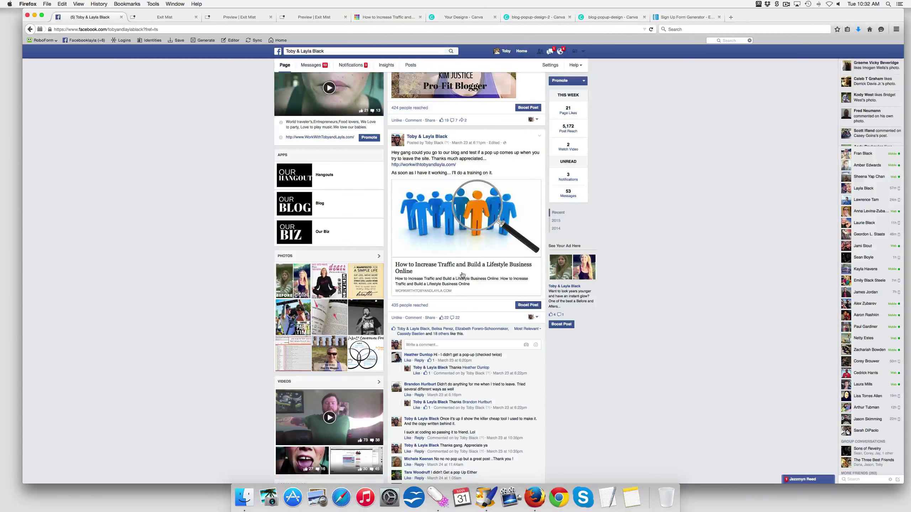
{"action": "scroll", "coordinate": [450, 210], "scroll_direction": "down", "scroll_amount": 2}
{"action": "scroll", "coordinate": [474, 266], "scroll_direction": "down", "scroll_amount": 3}
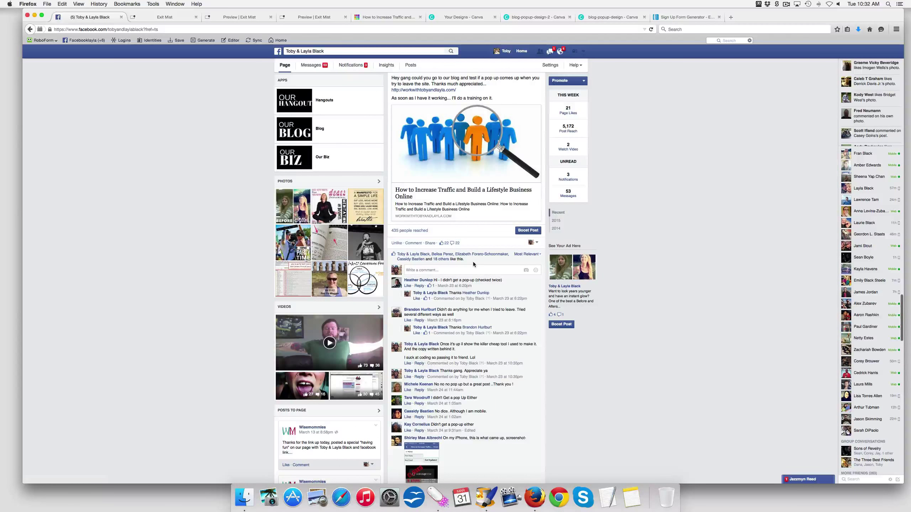
{"action": "scroll", "coordinate": [476, 258], "scroll_direction": "down", "scroll_amount": 3}
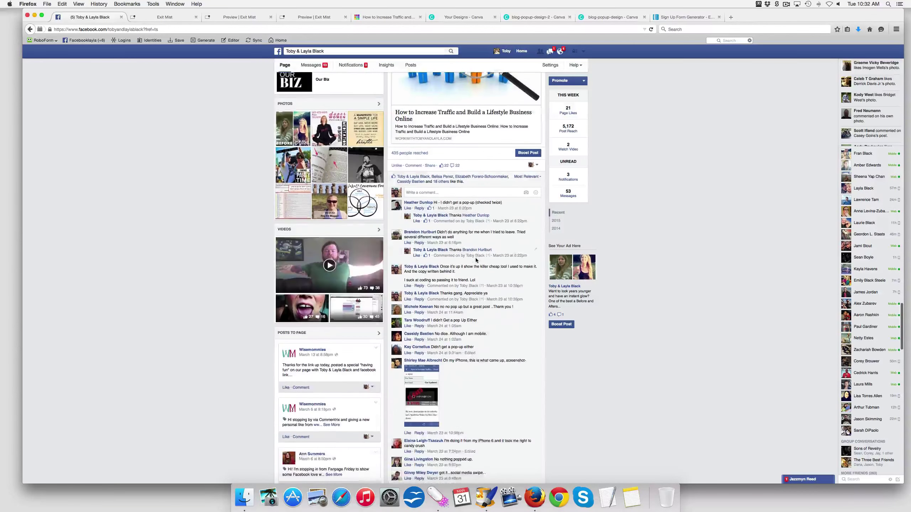
{"action": "scroll", "coordinate": [476, 260], "scroll_direction": "up", "scroll_amount": 4}
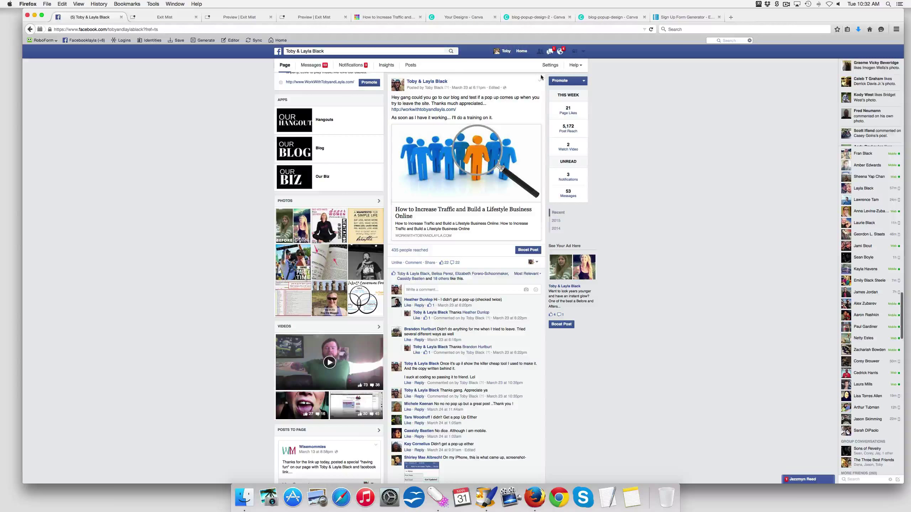
- Back in Exit Mist, reselect the embed code and highlight the </body> placement note
{"action": "left_click", "coordinate": [164, 18]}
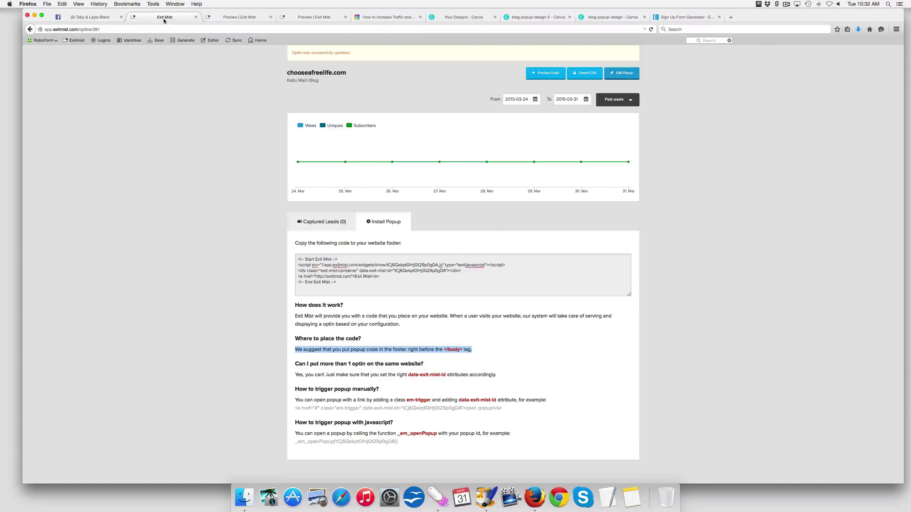
{"action": "left_click", "coordinate": [448, 260]}
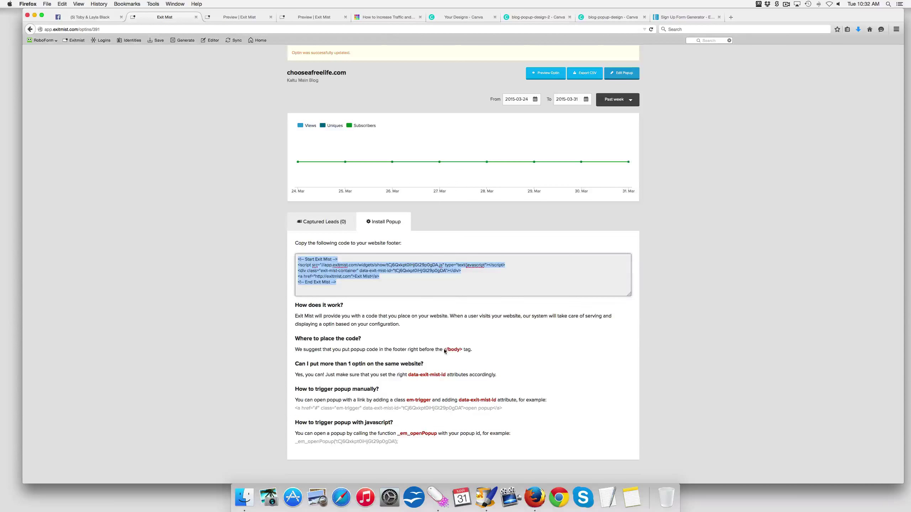
{"action": "left_click_drag", "start_coordinate": [444, 350], "coordinate": [473, 352]}
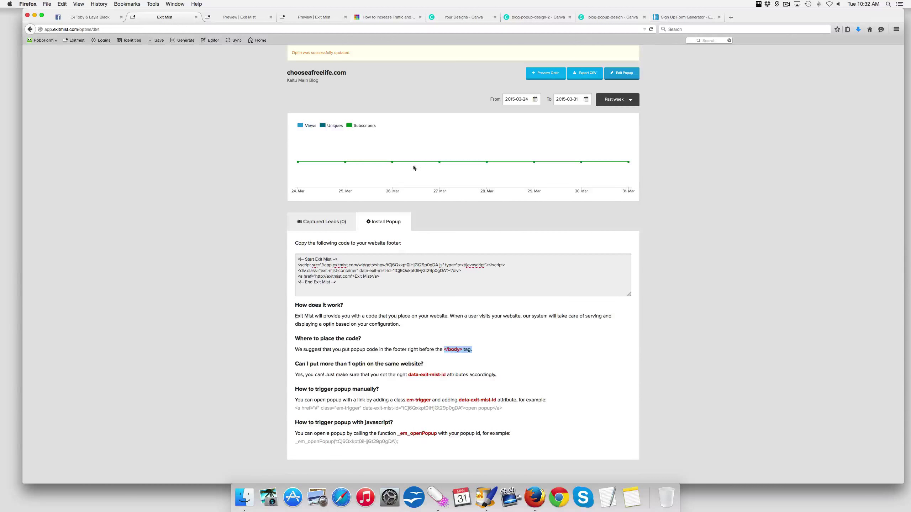
- Preview the saved popup and answer Yes to reach the name-and-email opt-in form
{"action": "left_click", "coordinate": [546, 74]}
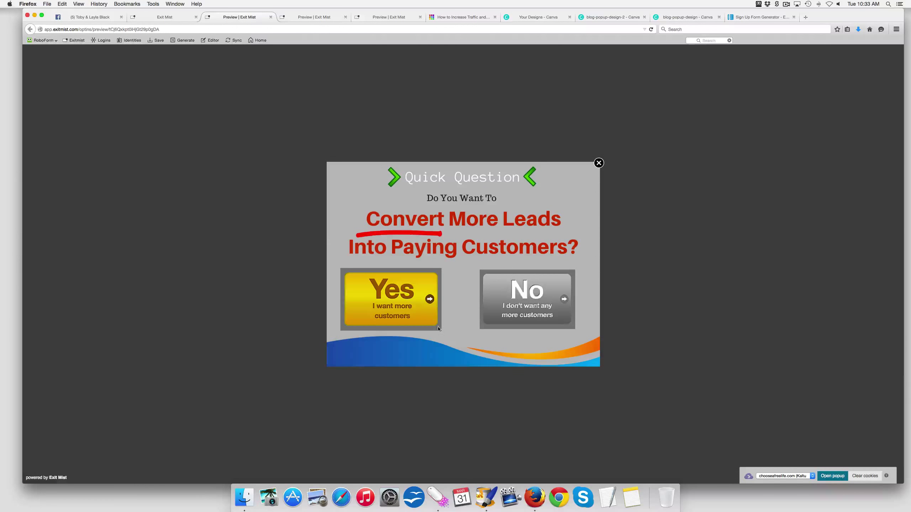
{"action": "left_click", "coordinate": [416, 293]}
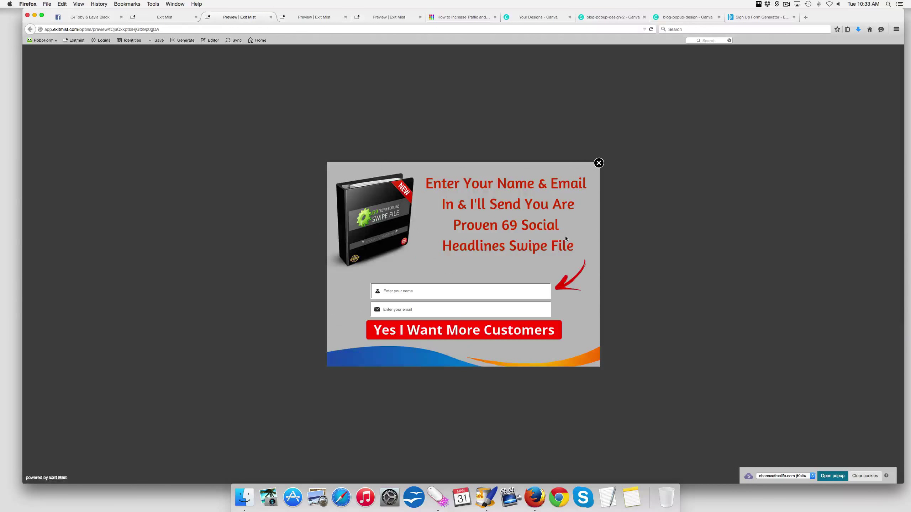